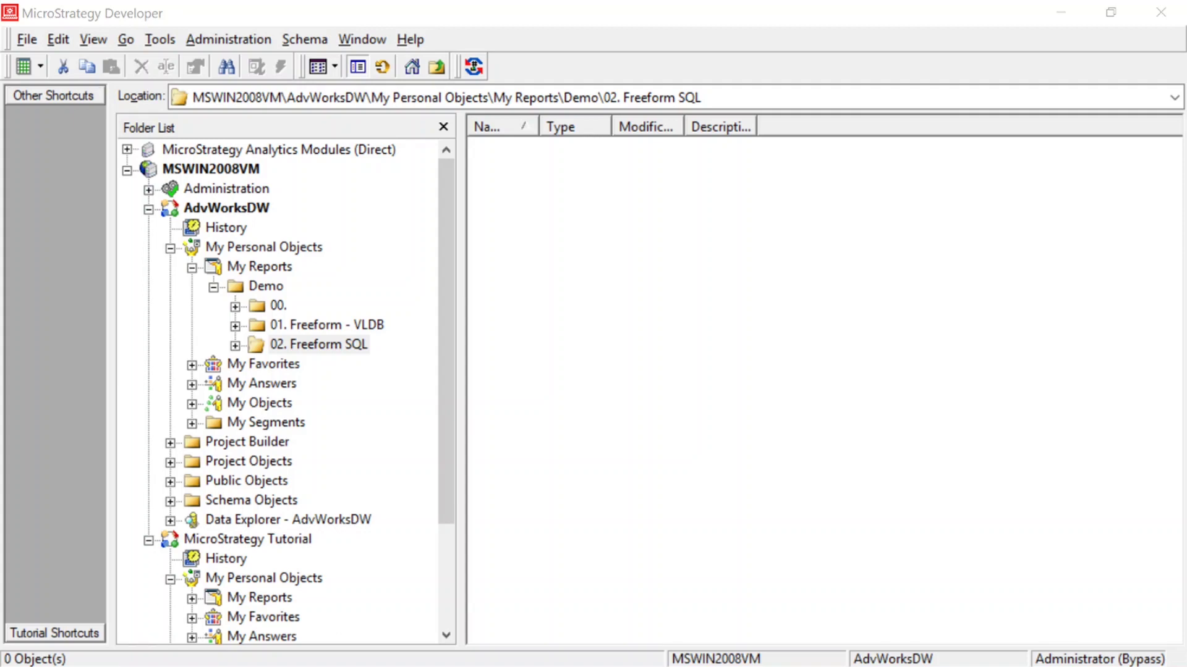
# Create a new report from the Freeform Sources tab, choosing Create Freeform SQL report on AdvWorksDW
pyautogui.rightClick(505, 147)
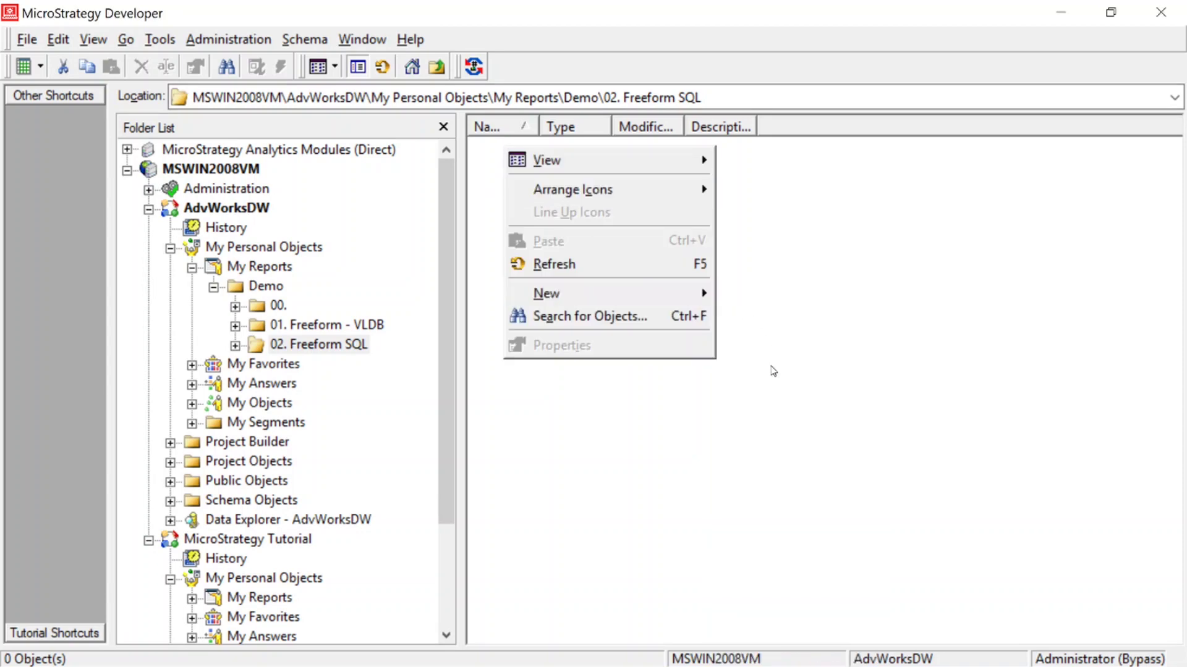
pyautogui.moveTo(680, 295)
pyautogui.click(791, 366)
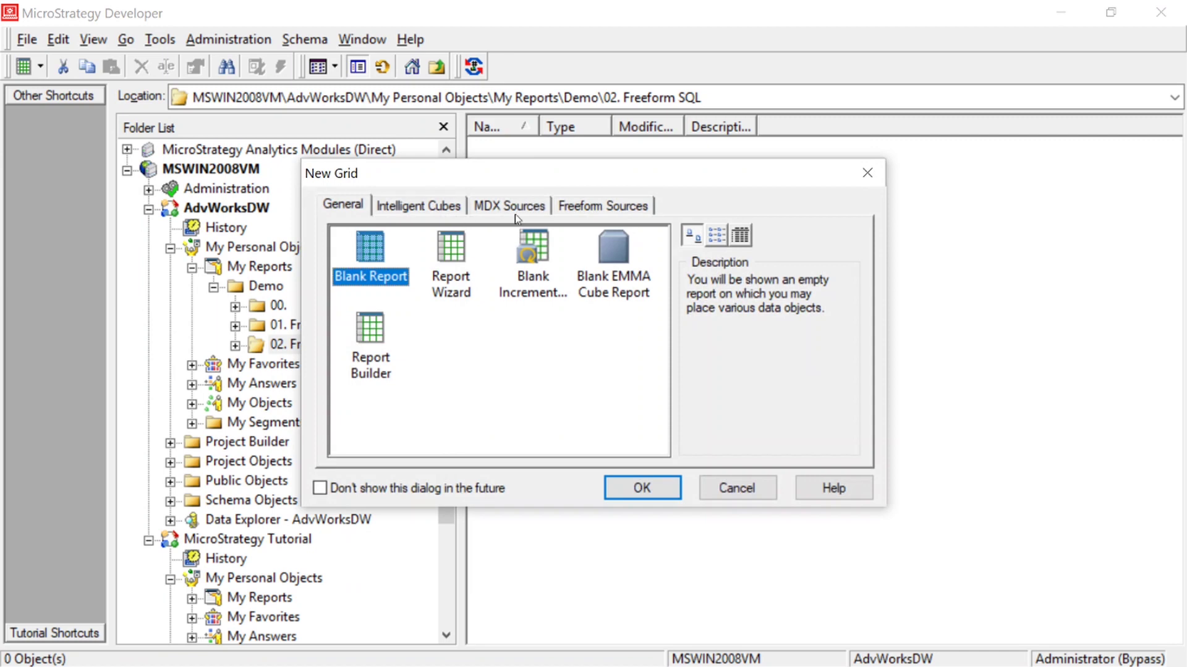
pyautogui.click(593, 207)
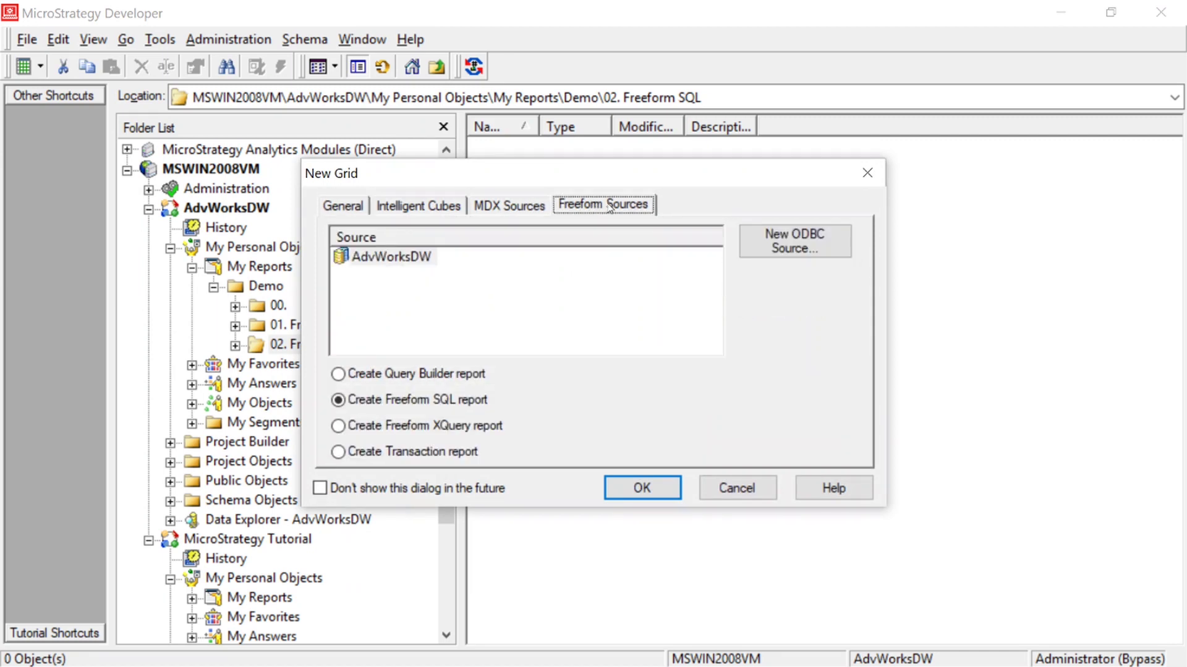
pyautogui.click(339, 401)
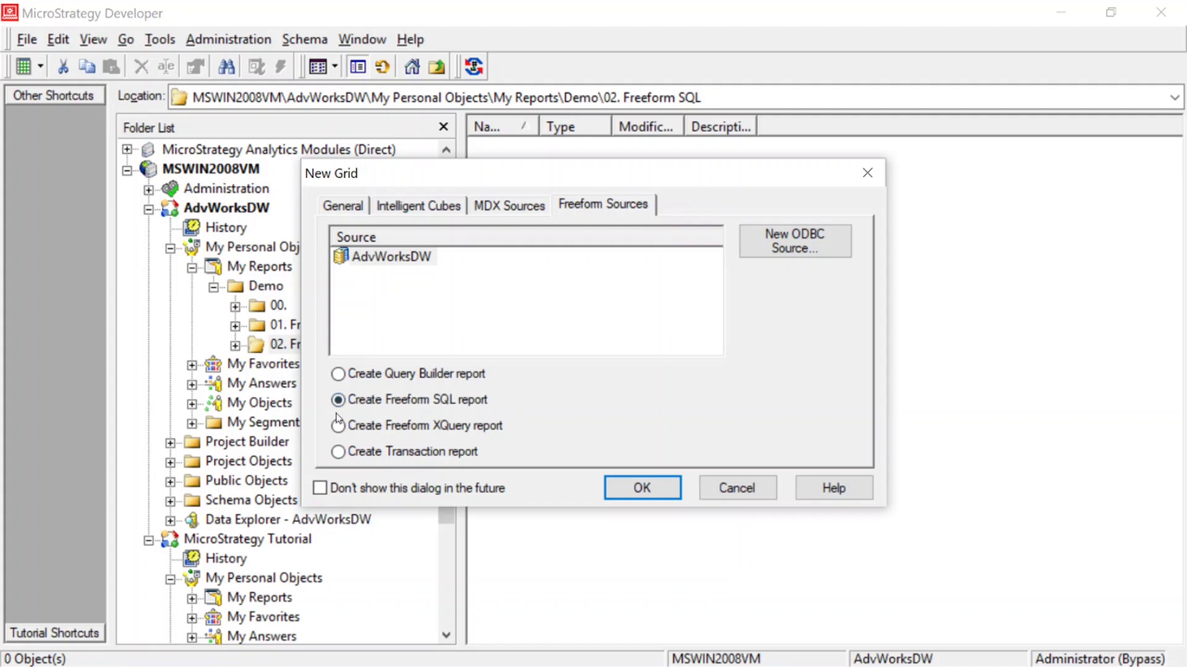
pyautogui.click(624, 482)
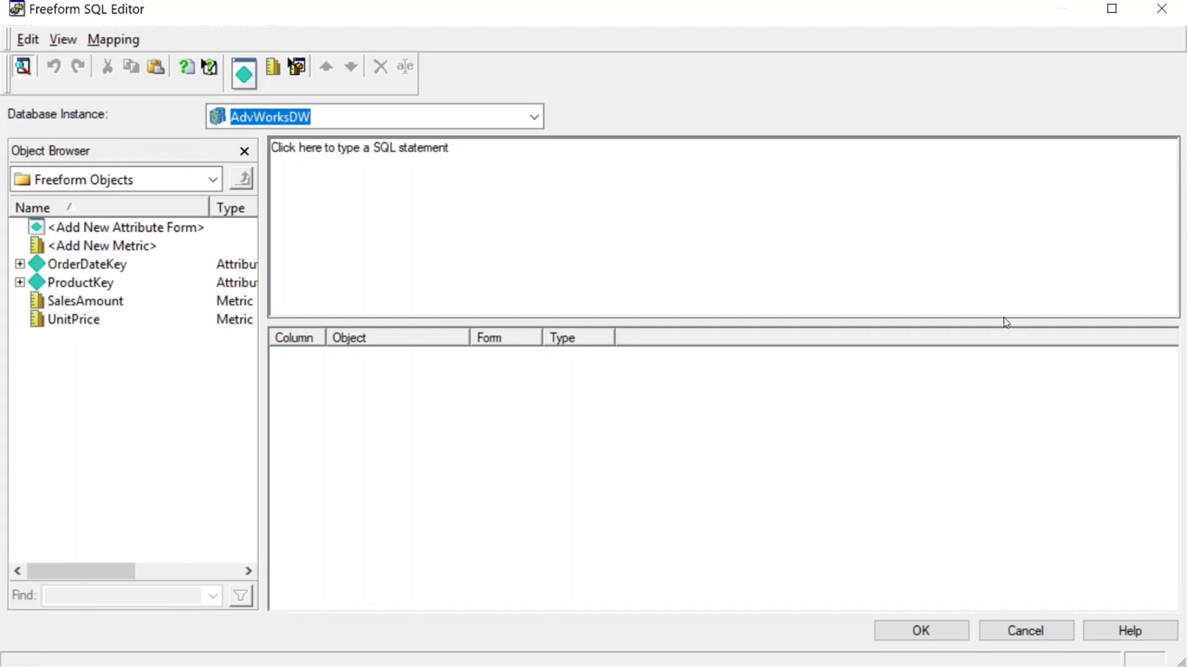
# Put the cursor in the empty SQL statement pane of the Freeform SQL Editor
pyautogui.click(542, 186)
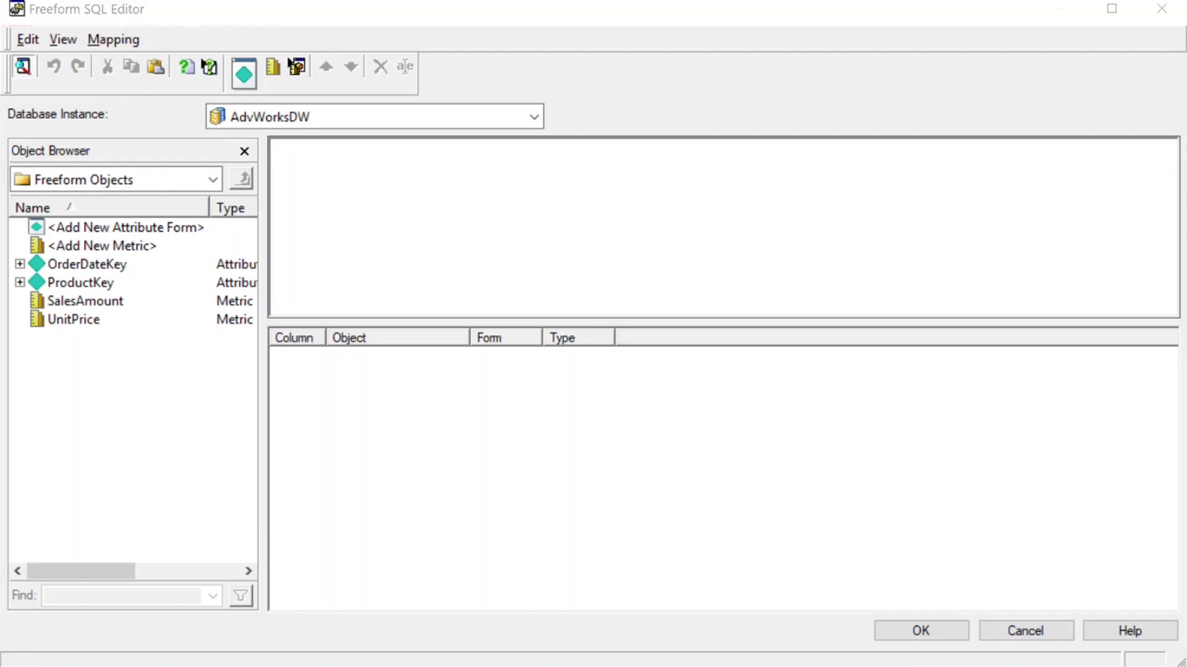
pyautogui.click(477, 190)
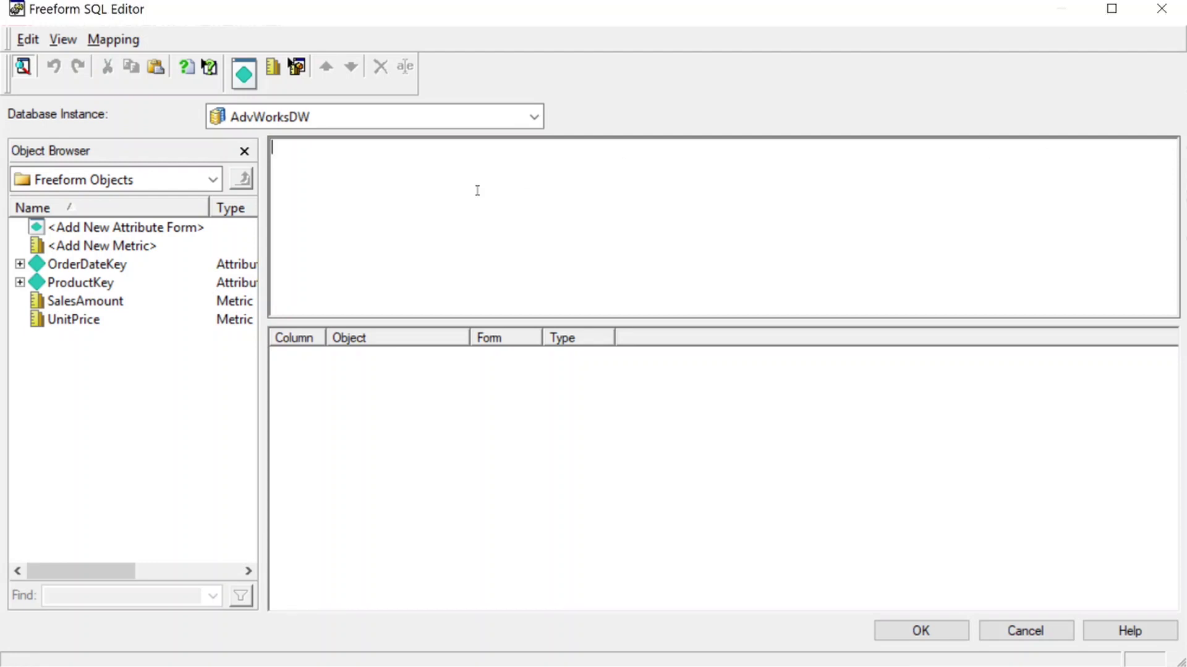
# Enter the SELECT line for OrderDateKey, ProductKey, sum(UnitPrice) as UnitPrice, sum(SalesAmount) as SalesAmount, and begin FROM
pyautogui.write('select OrderDate')
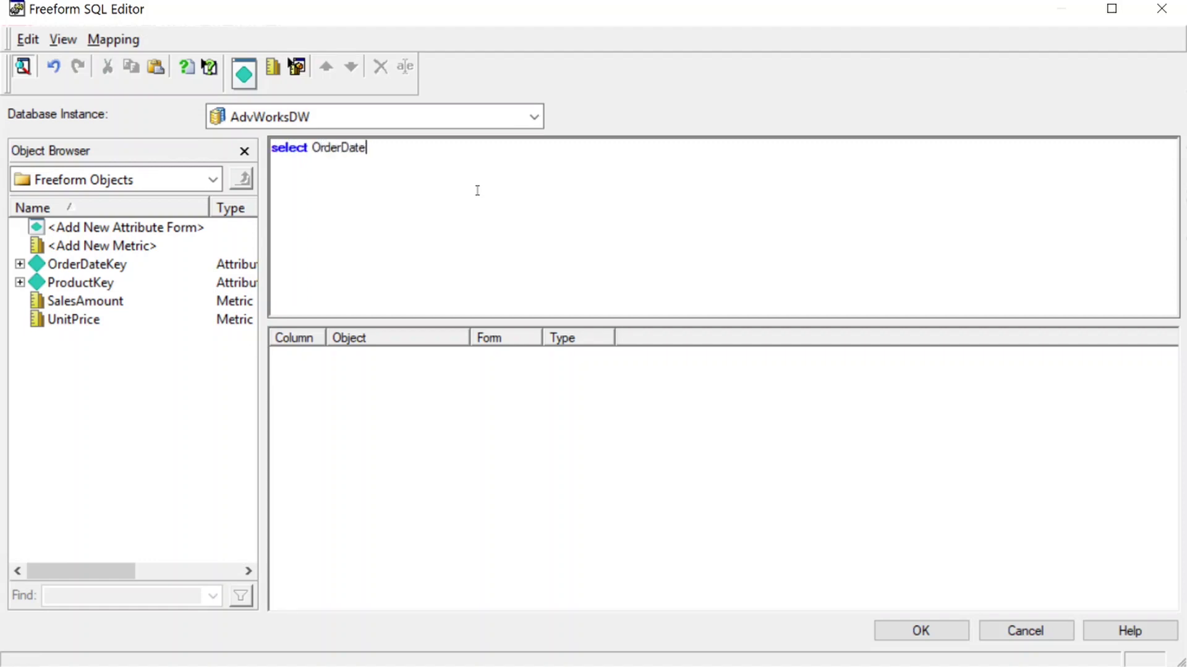
pyautogui.write('Key, ')
pyautogui.write('Proe')
pyautogui.write('uctKey')
pyautogui.write(', ')
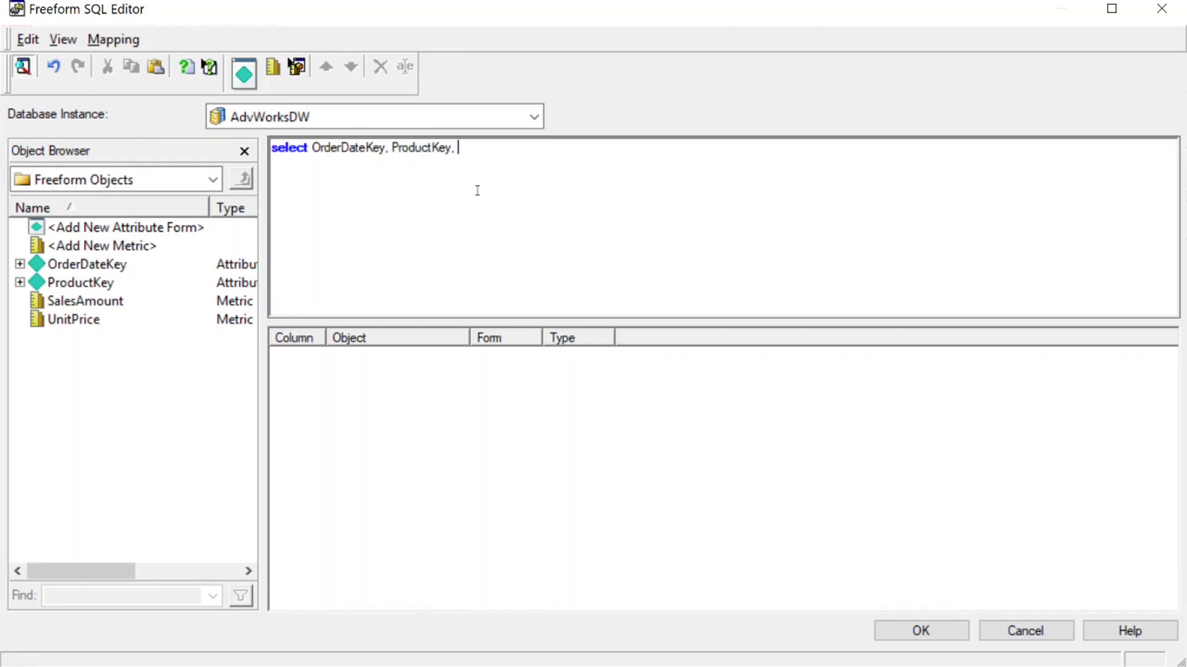
pyautogui.write('sum(UnitPrice) as Unit')
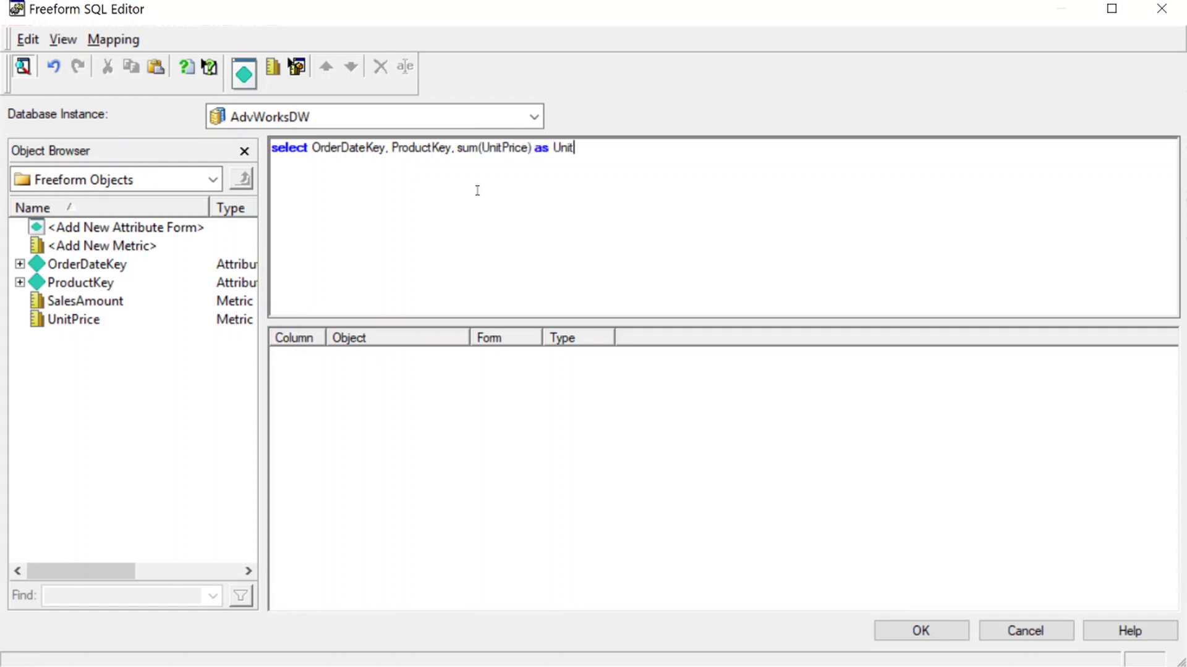
pyautogui.write('Price, sum(Sales')
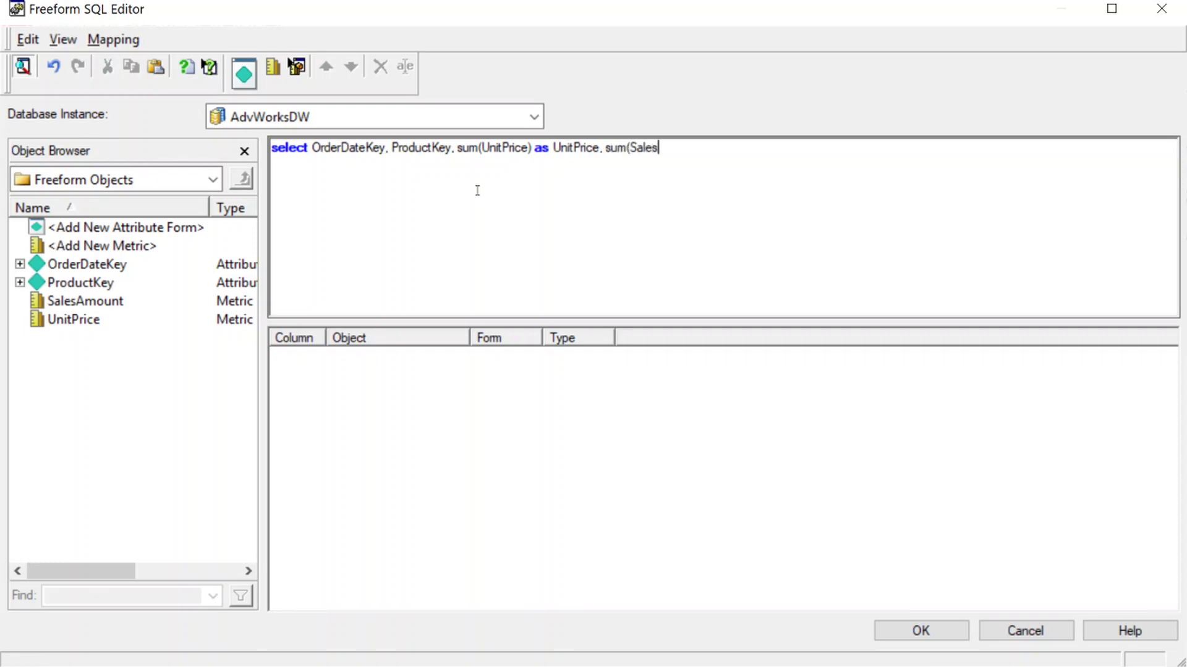
pyautogui.write('Amount) as Sales')
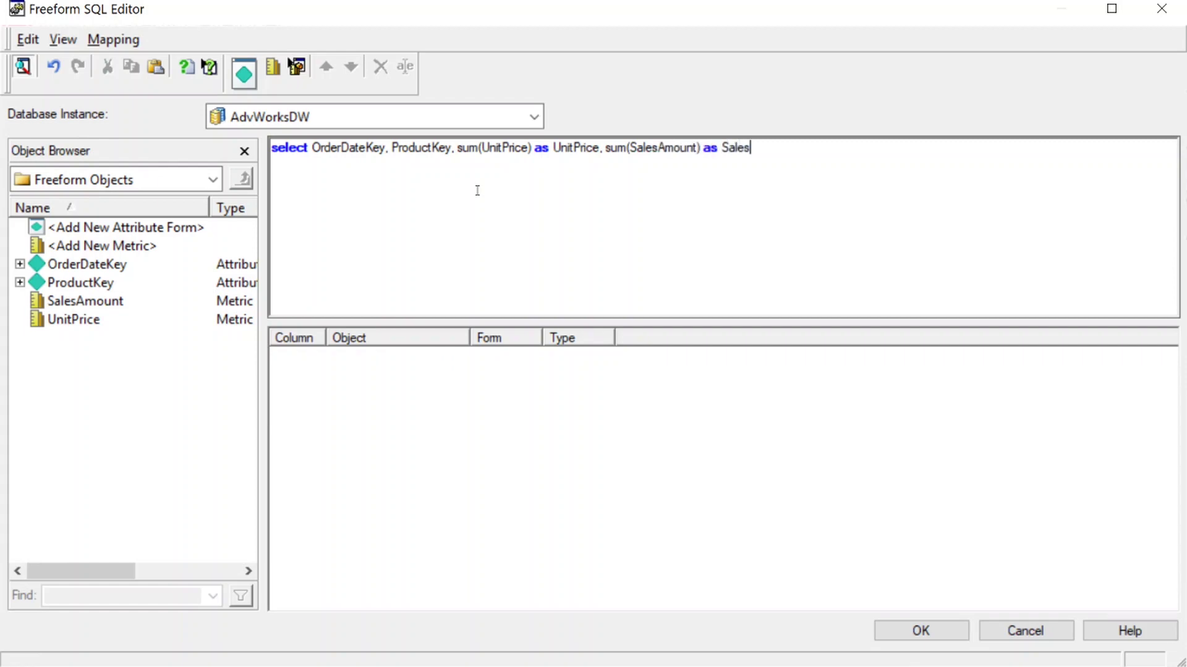
pyautogui.write('Amount')
pyautogui.press('BackSpace')
pyautogui.press('BackSpace')
pyautogui.write('nt')
pyautogui.press('Return')
pyautogui.write('from [dbo].')
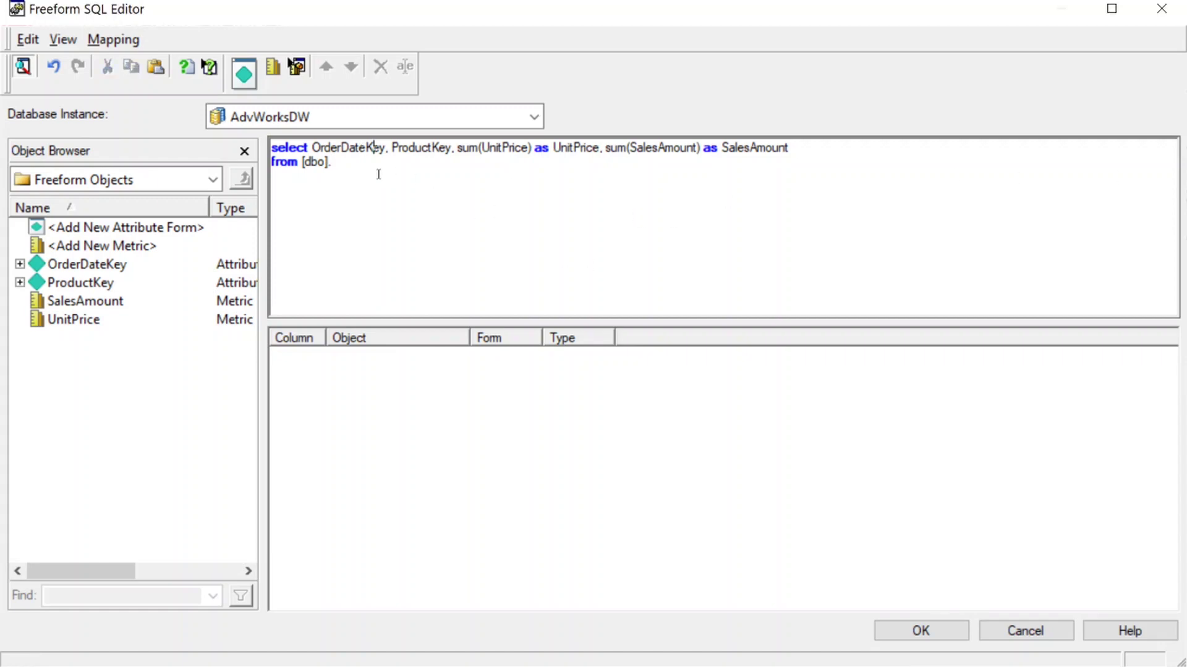
pyautogui.press('BackSpace')
pyautogui.press('BackSpace')
pyautogui.press('BackSpace')
pyautogui.press('BackSpace')
pyautogui.press('BackSpace')
pyautogui.press('BackSpace')
pyautogui.press('BackSpace')
# Finish FROM [dbo].[FactInternetSales], add where OrderDateKey in (20101229) and group by OrderDateKey, ProductKey
pyautogui.write('[dbo].[FactInternetSales]')
pyautogui.click(298, 161)
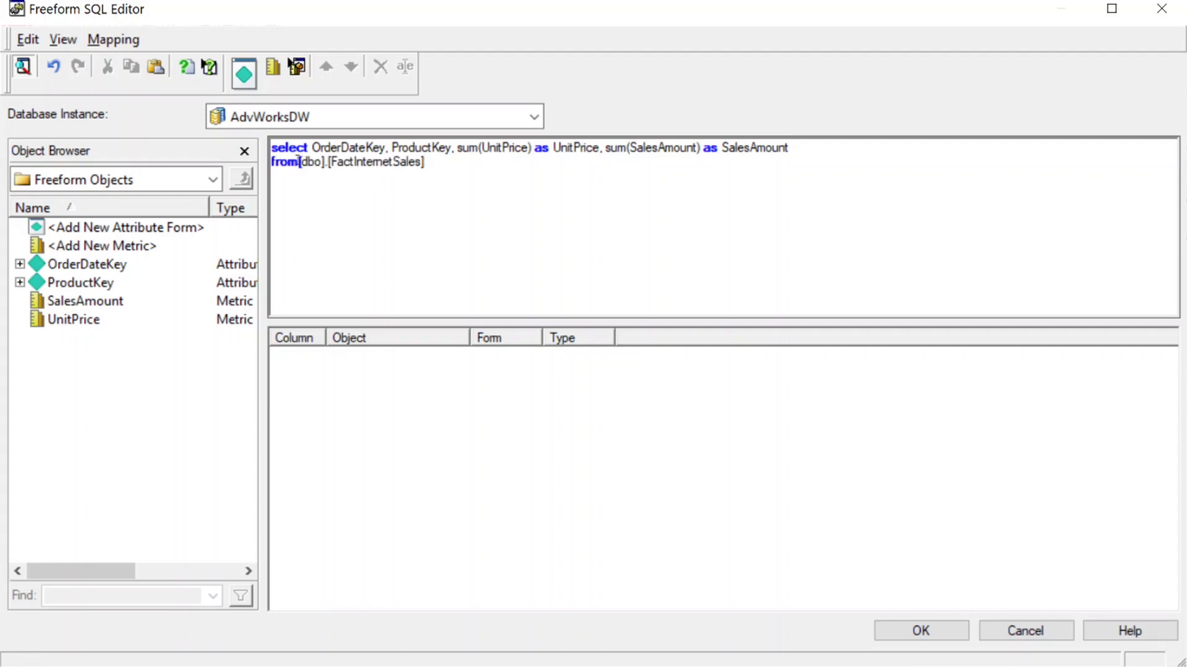
pyautogui.click(481, 166)
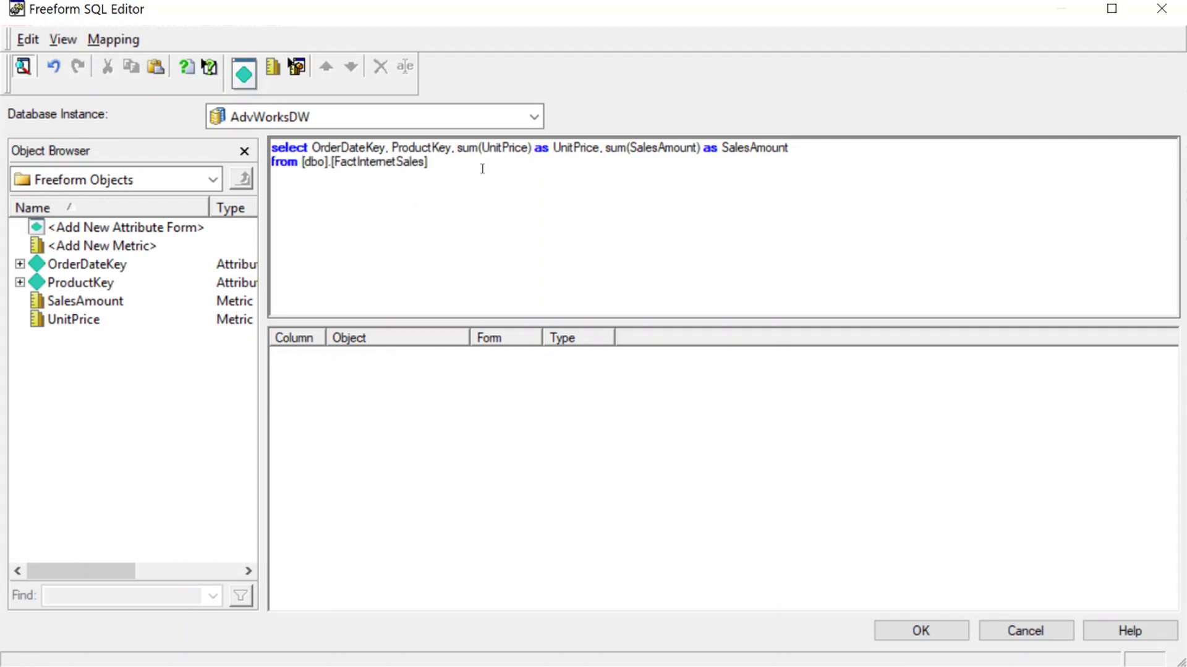
pyautogui.press('Return')
pyautogui.write('where OrderD')
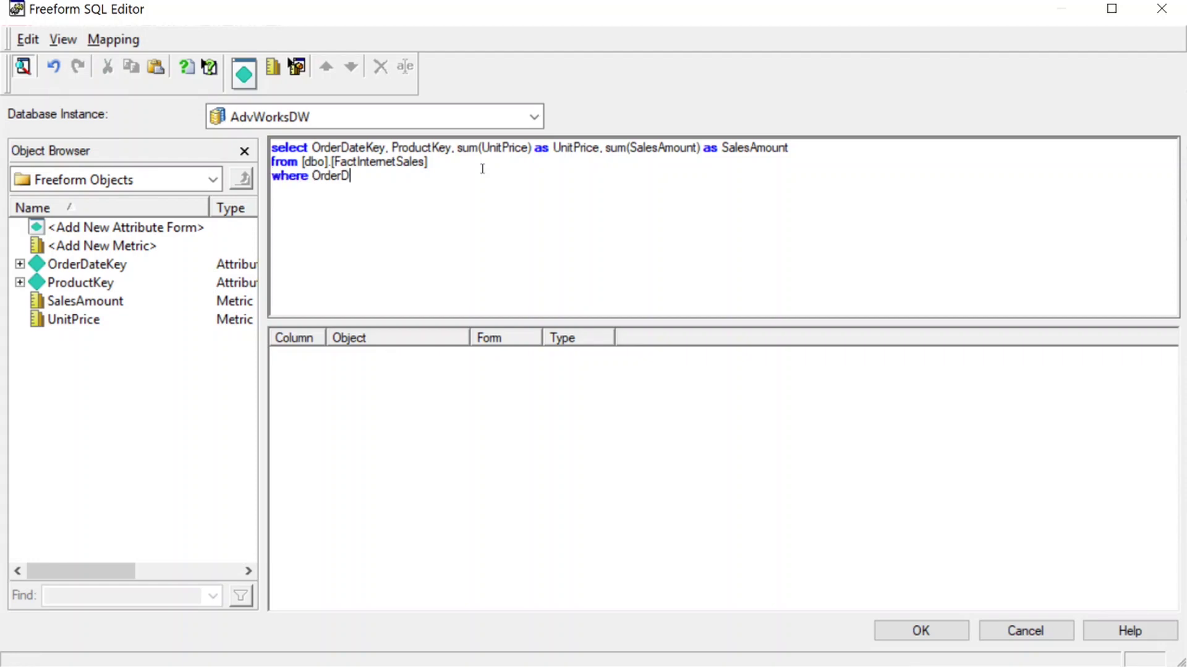
pyautogui.write('ateKey in ()')
pyautogui.press('Left')
pyautogui.write('20')
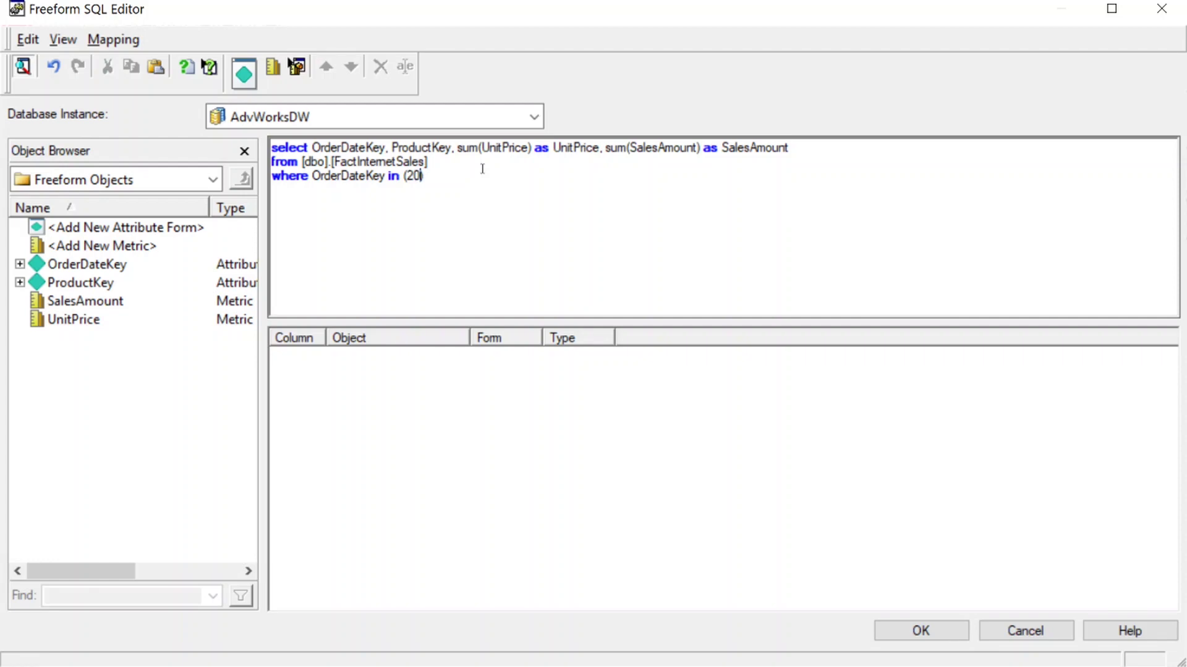
pyautogui.write('101229')
pyautogui.press('Return')
pyautogui.write('group by O')
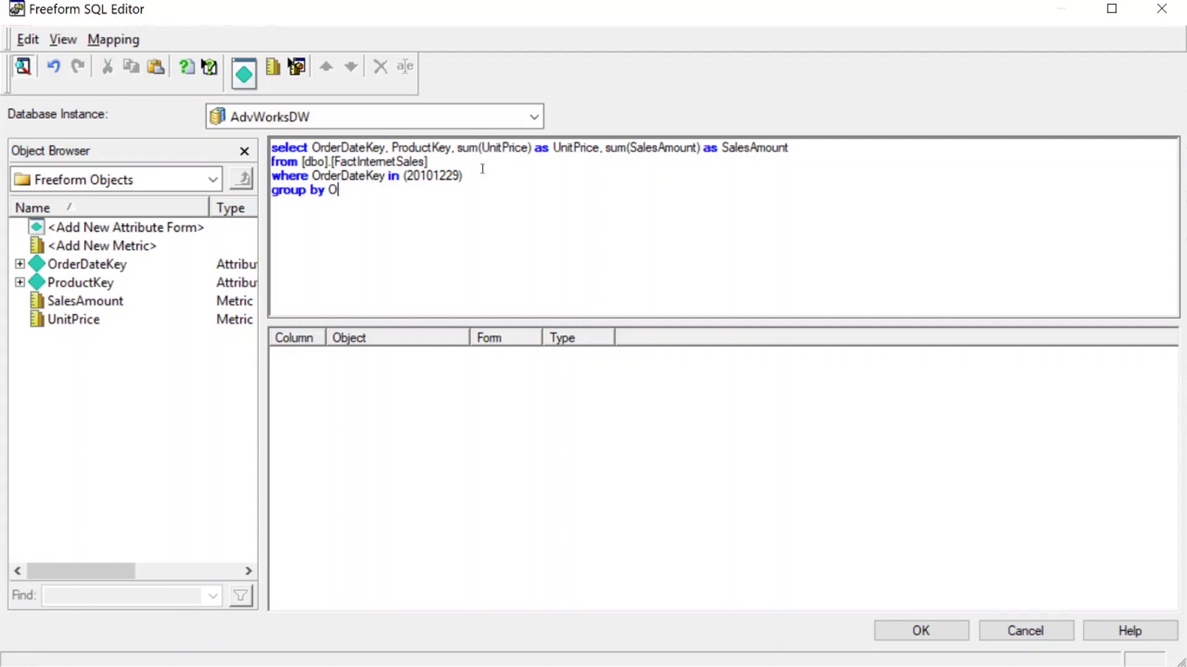
pyautogui.write('rderDateKey, ProductKey')
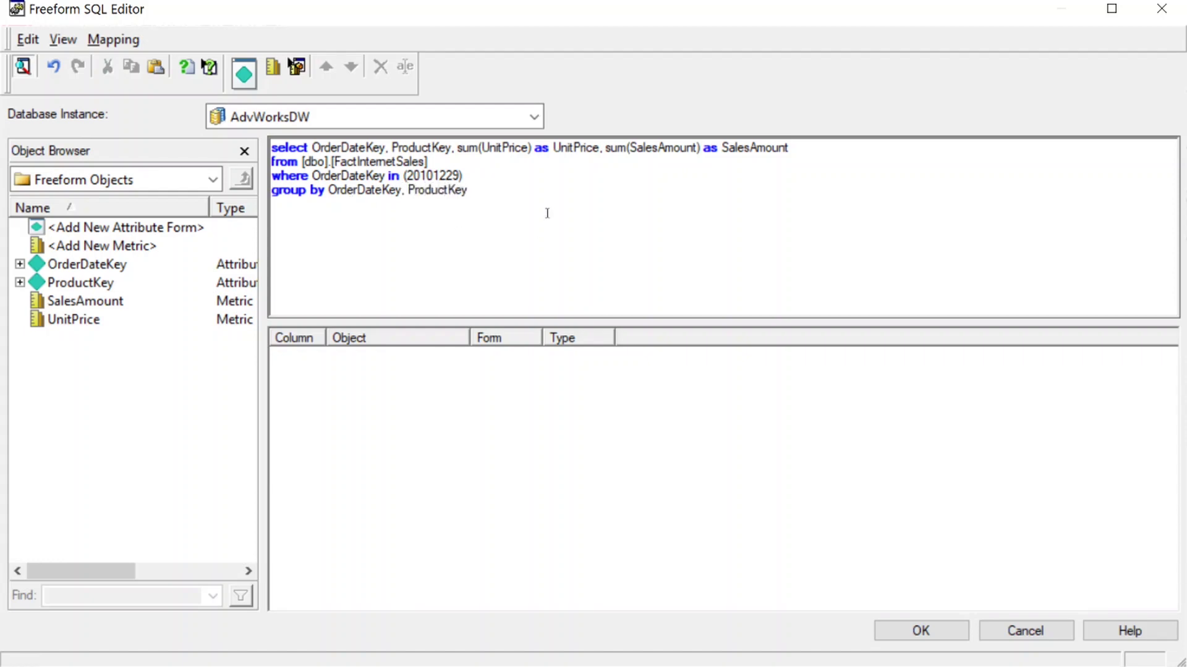
# Review the select list's column names and copy OrderDateKey from the query
pyautogui.doubleClick(322, 147)
pyautogui.doubleClick(418, 148)
pyautogui.doubleClick(503, 147)
pyautogui.doubleClick(680, 148)
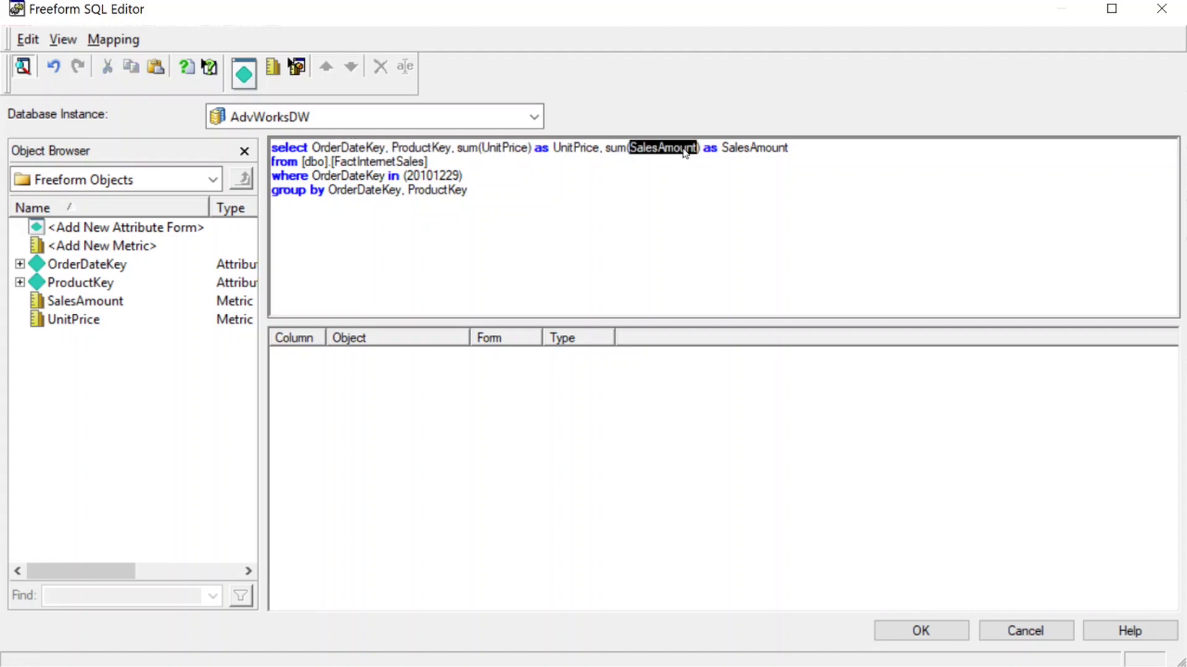
pyautogui.click(644, 225)
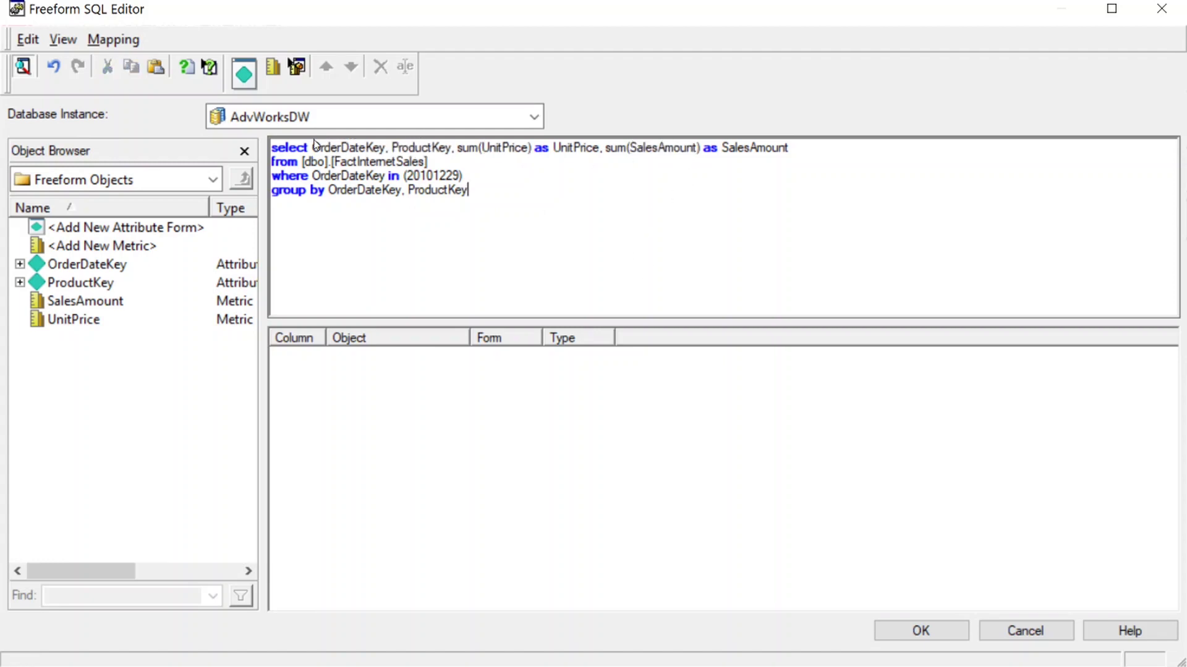
pyautogui.moveTo(311, 148); pyautogui.dragTo(788, 149)
pyautogui.click(484, 173)
pyautogui.click(723, 193)
pyautogui.doubleClick(347, 147)
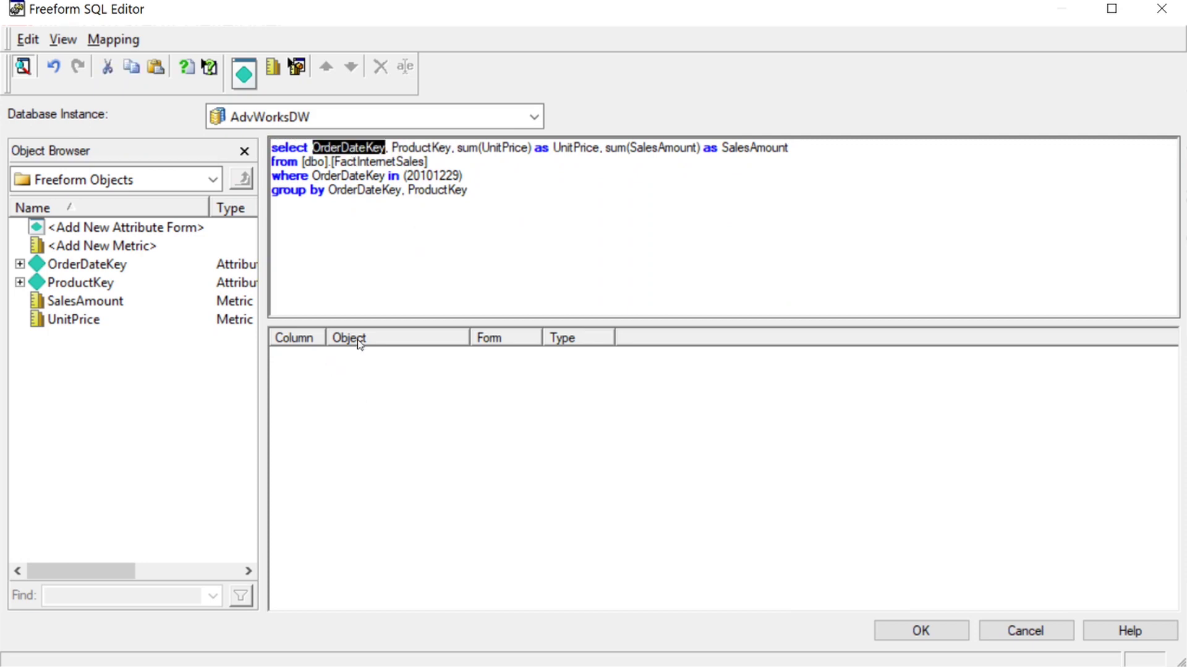
# Add a new attribute form mapping row and name its object OrderDateKey
pyautogui.rightClick(309, 362)
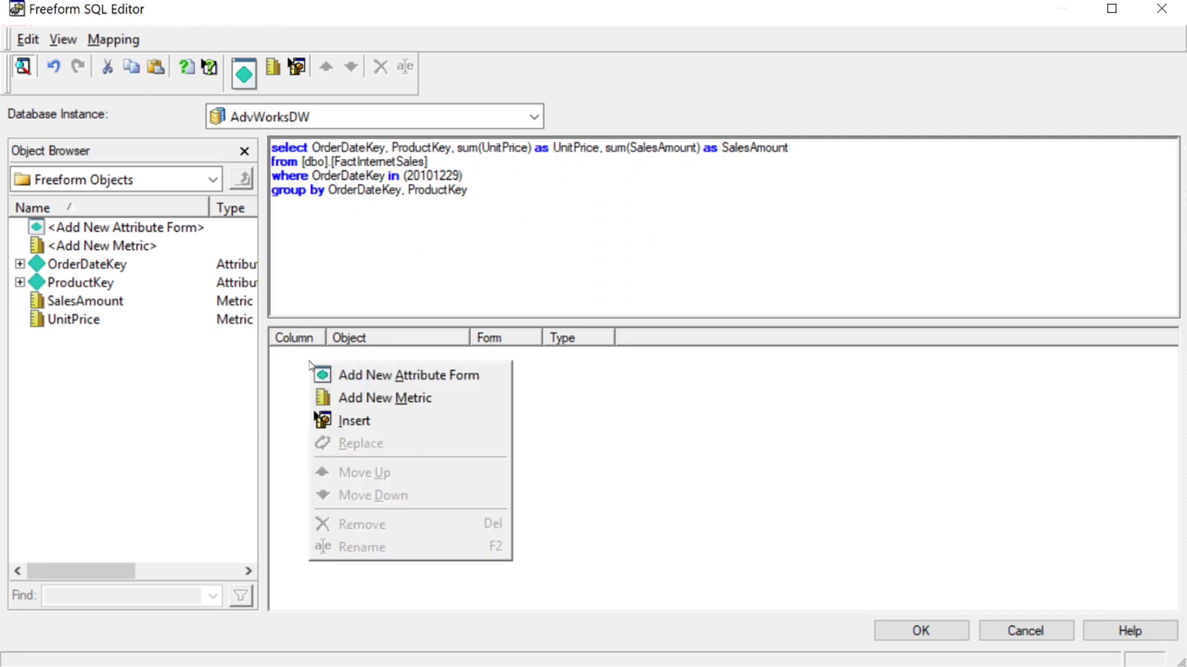
pyautogui.click(360, 377)
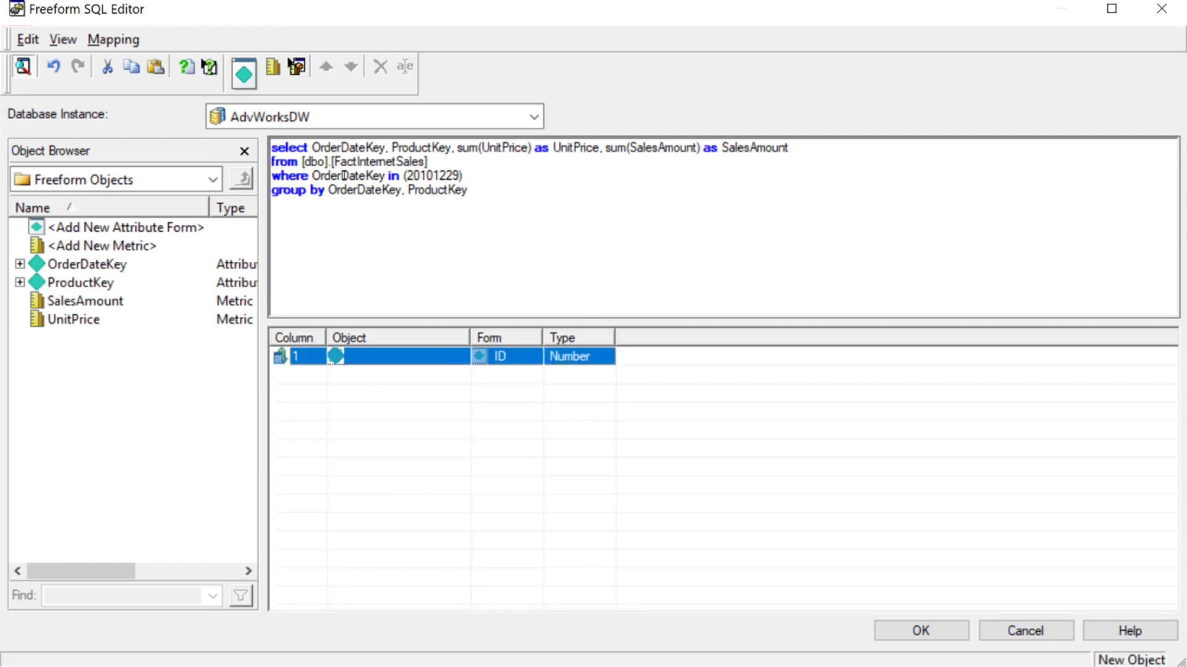
pyautogui.doubleClick(334, 149)
pyautogui.hotkey('ctrl', 'c')
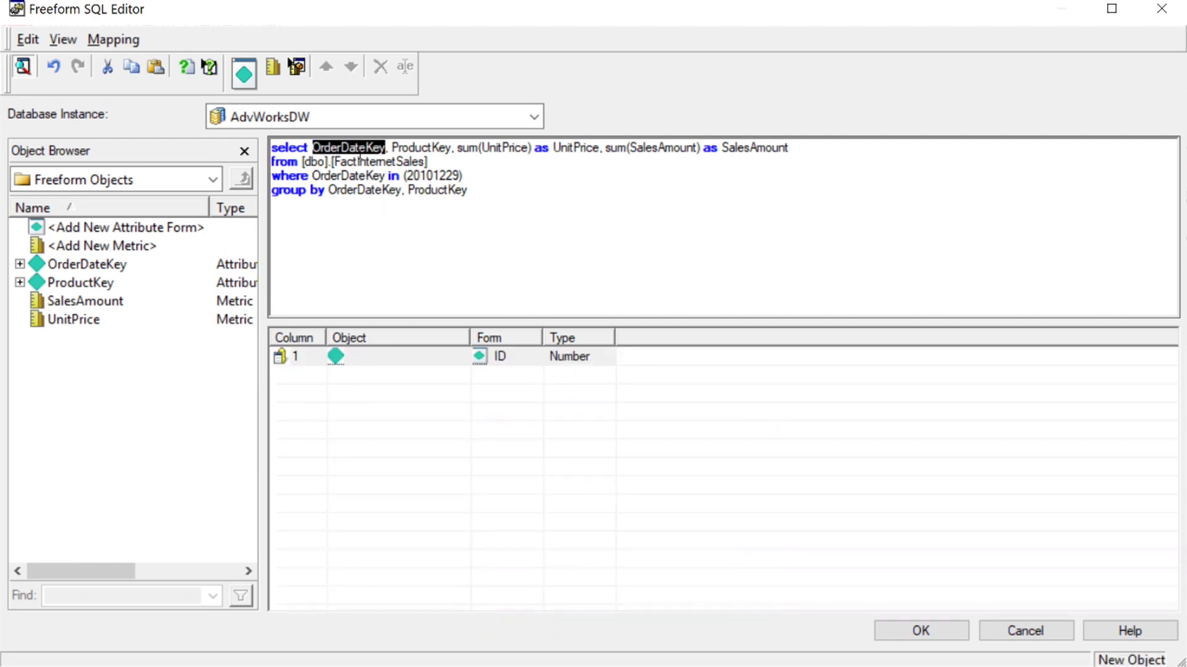
pyautogui.click(411, 355)
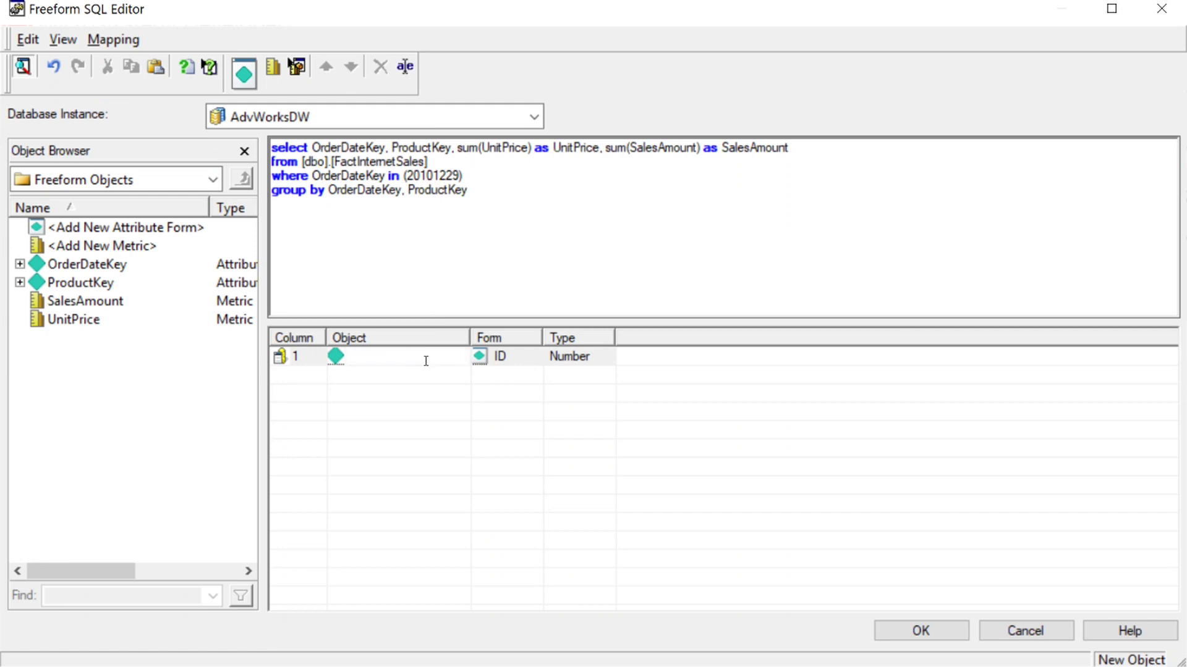
pyautogui.hotkey('ctrl', 'v')
pyautogui.press('Return')
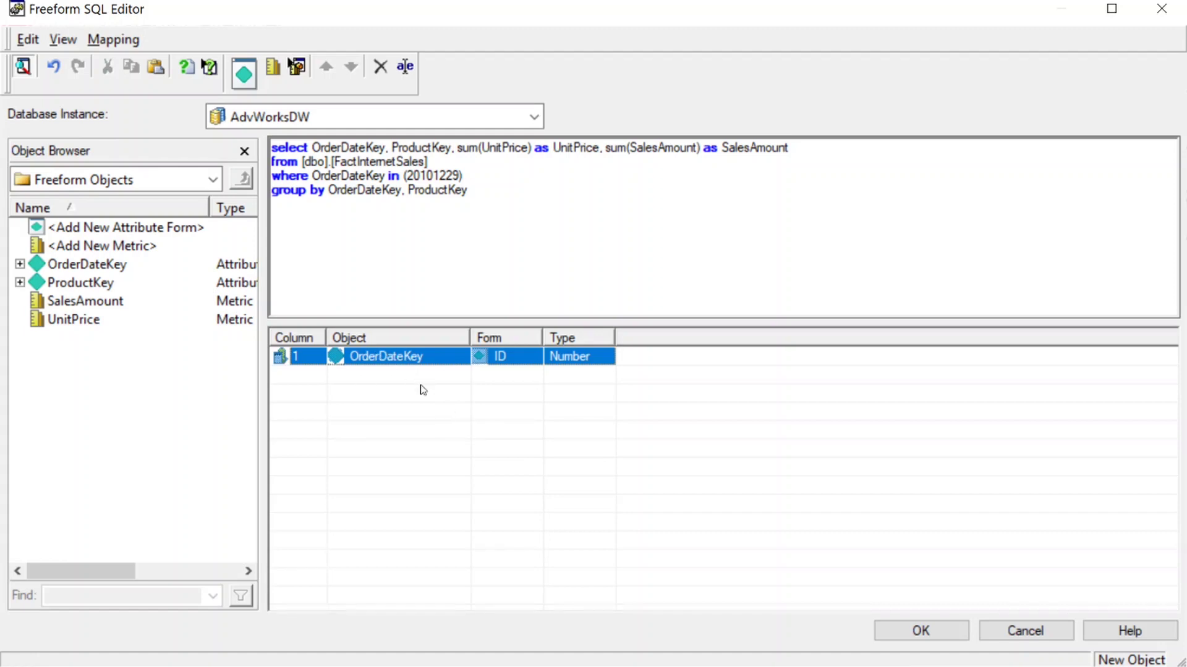
# Set the OrderDateKey mapping row's form to ID
pyautogui.click(505, 364)
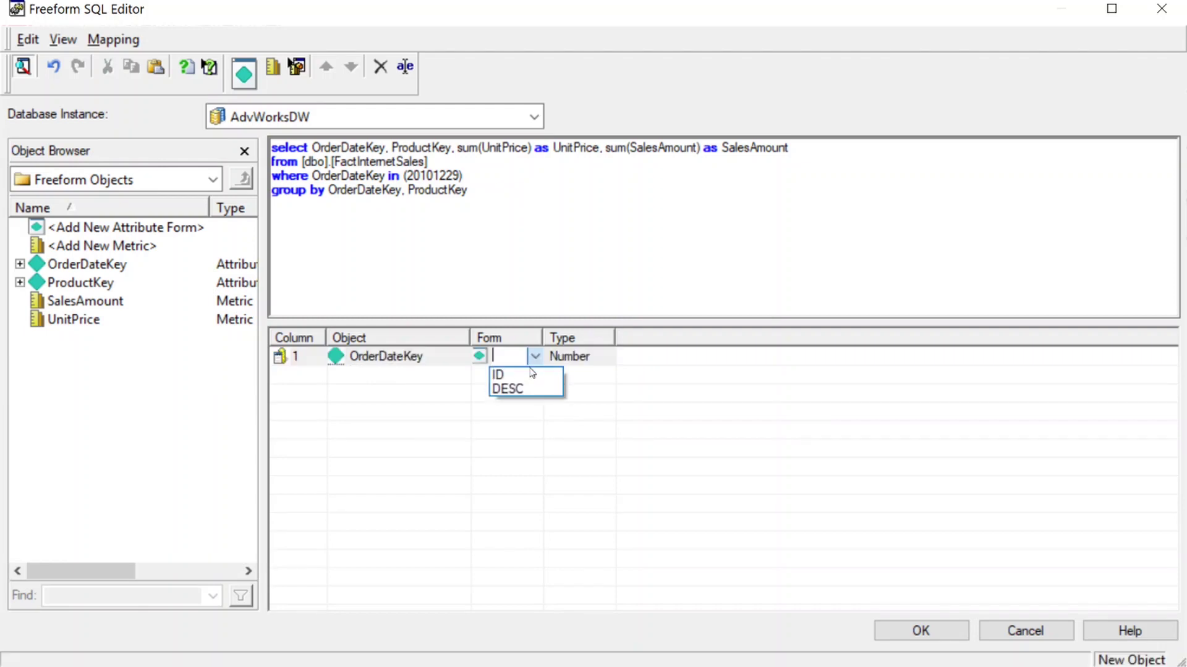
pyautogui.click(456, 371)
pyautogui.click(533, 356)
pyautogui.click(522, 373)
pyautogui.click(535, 357)
pyautogui.click(504, 374)
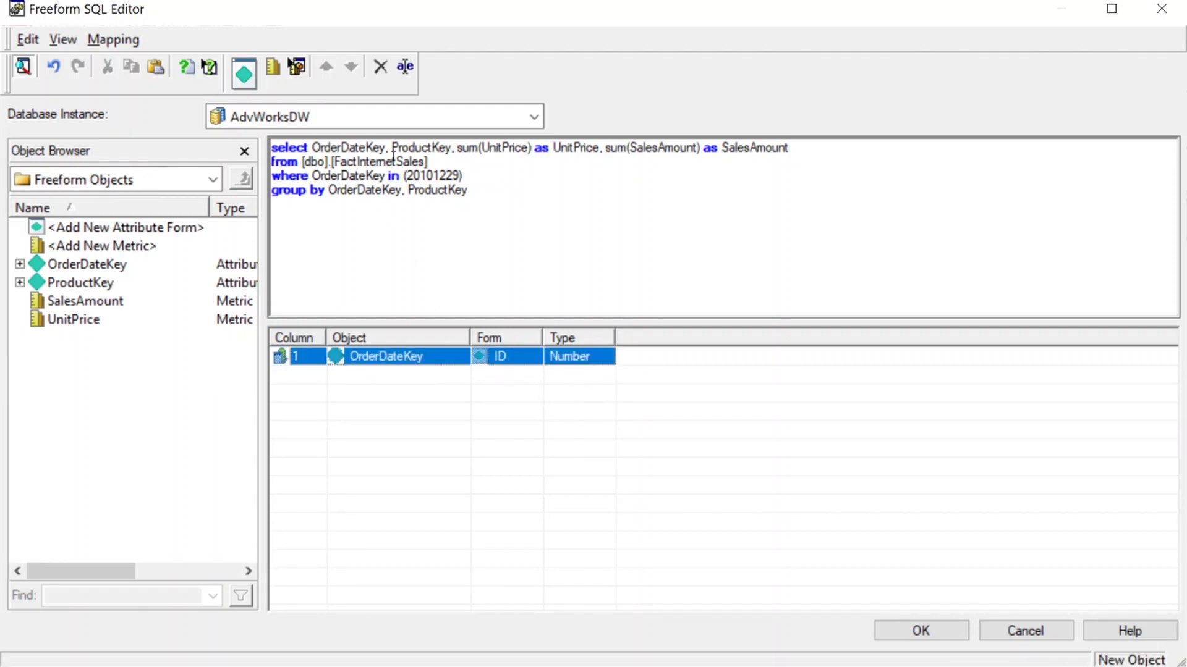
# Insert OrderDesc into the select list and map it as a new attribute with DESC form
pyautogui.click(393, 157)
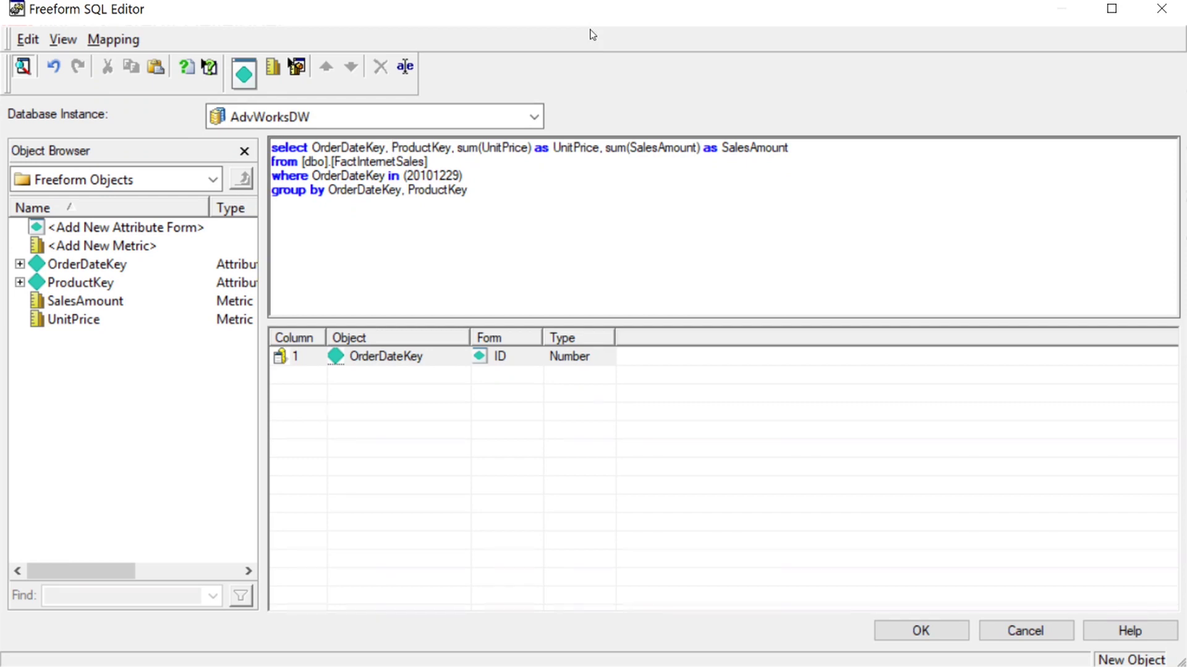
pyautogui.write('OrderDesc')
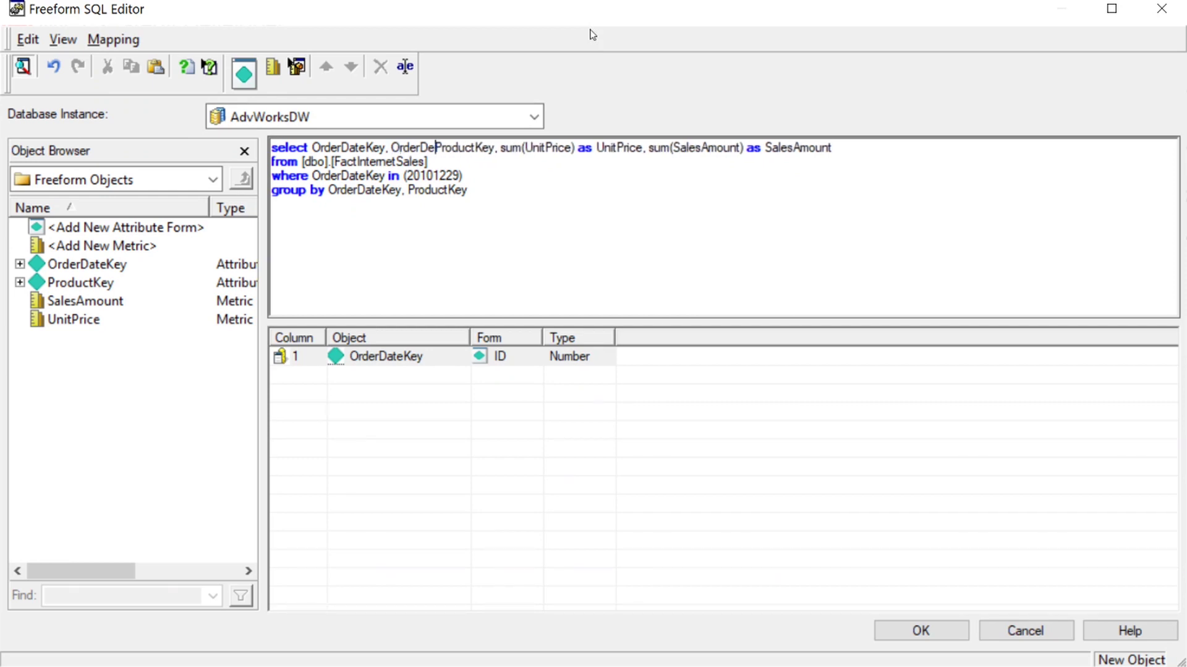
pyautogui.write(',')
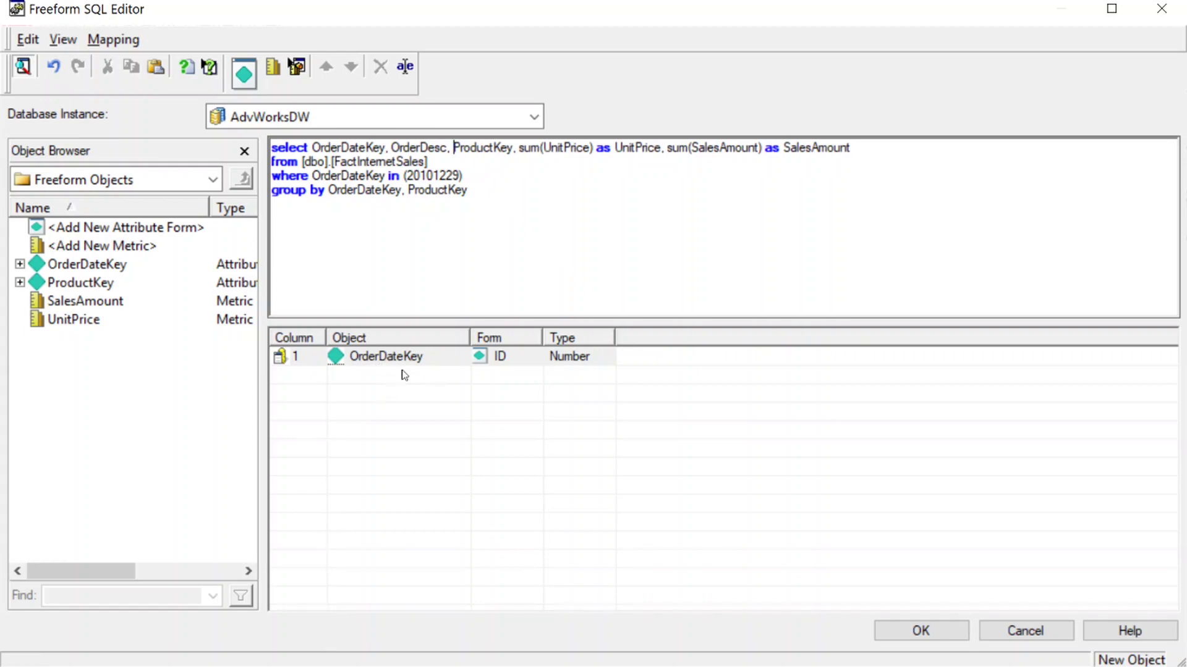
pyautogui.click(419, 397)
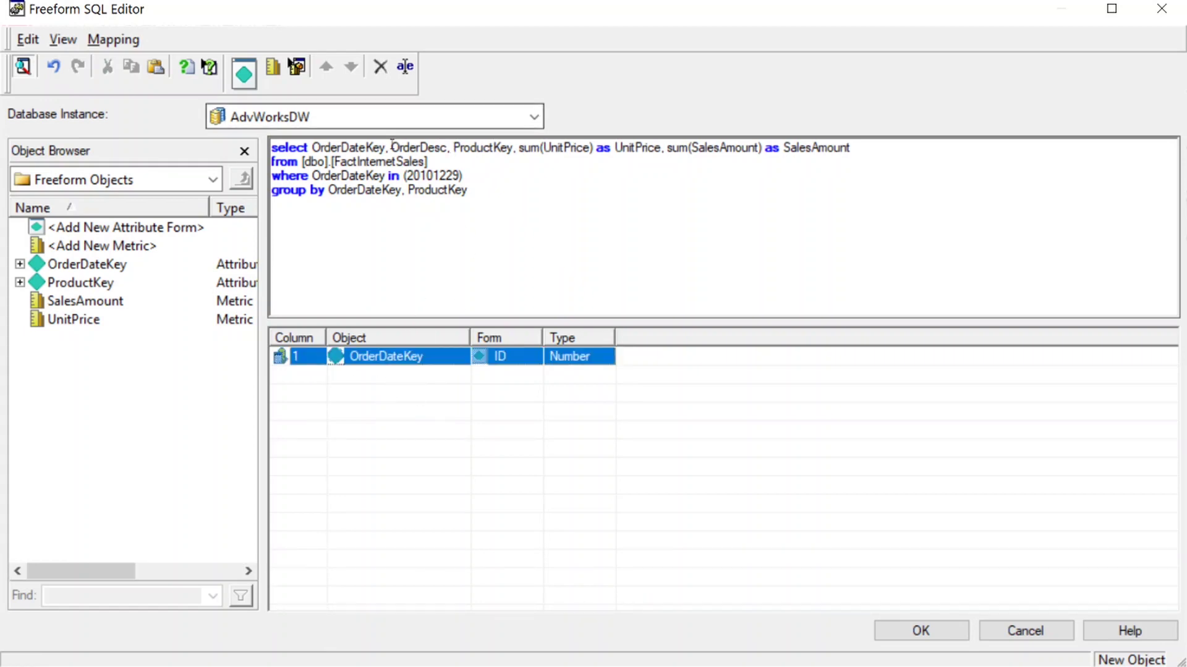
pyautogui.moveTo(393, 146); pyautogui.dragTo(447, 147)
pyautogui.hotkey('ctrl', 'c')
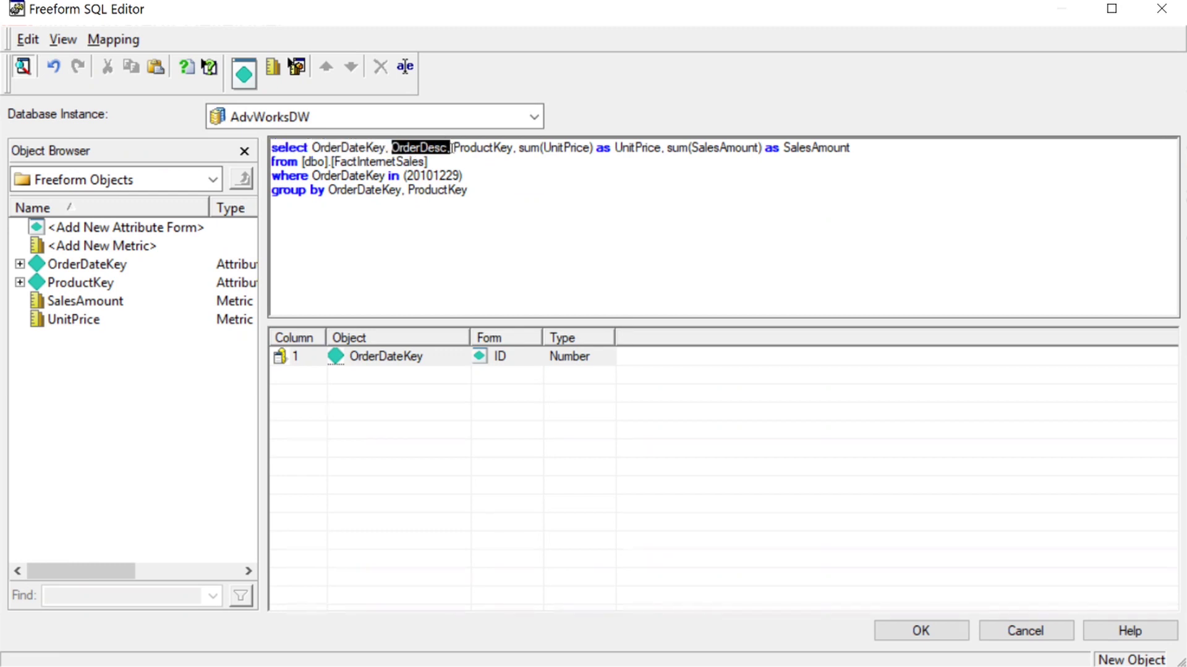
pyautogui.rightClick(391, 389)
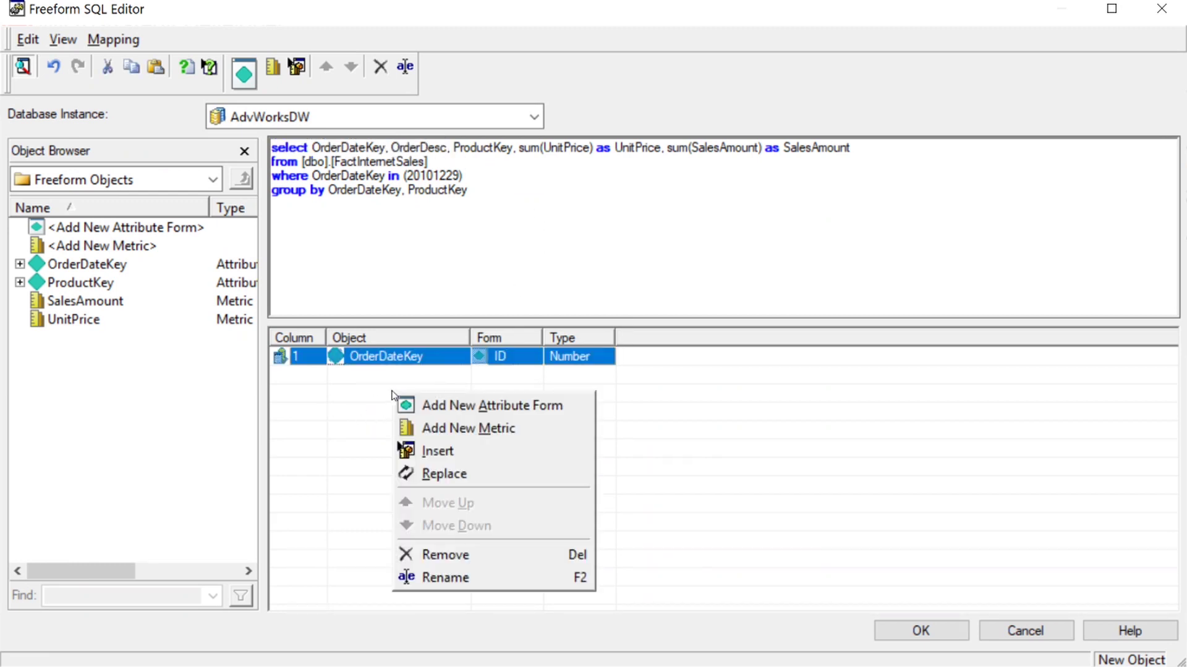
pyautogui.click(432, 405)
pyautogui.click(372, 370)
pyautogui.hotkey('ctrl', 'v')
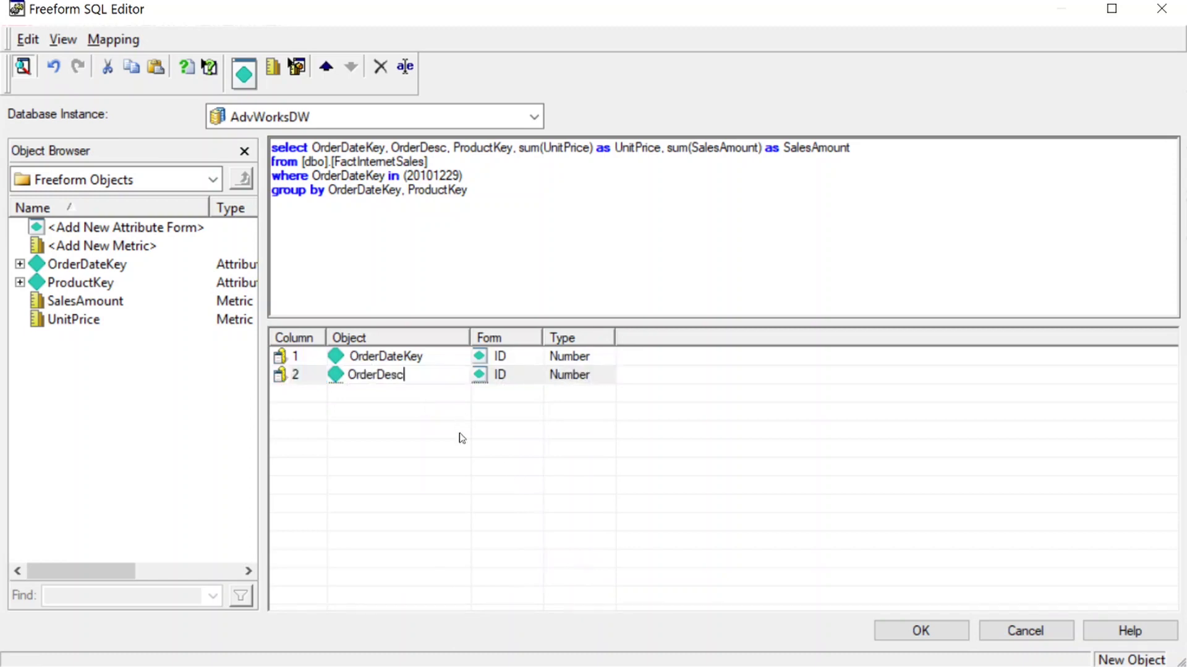
pyautogui.click(503, 376)
pyautogui.click(517, 375)
pyautogui.click(512, 408)
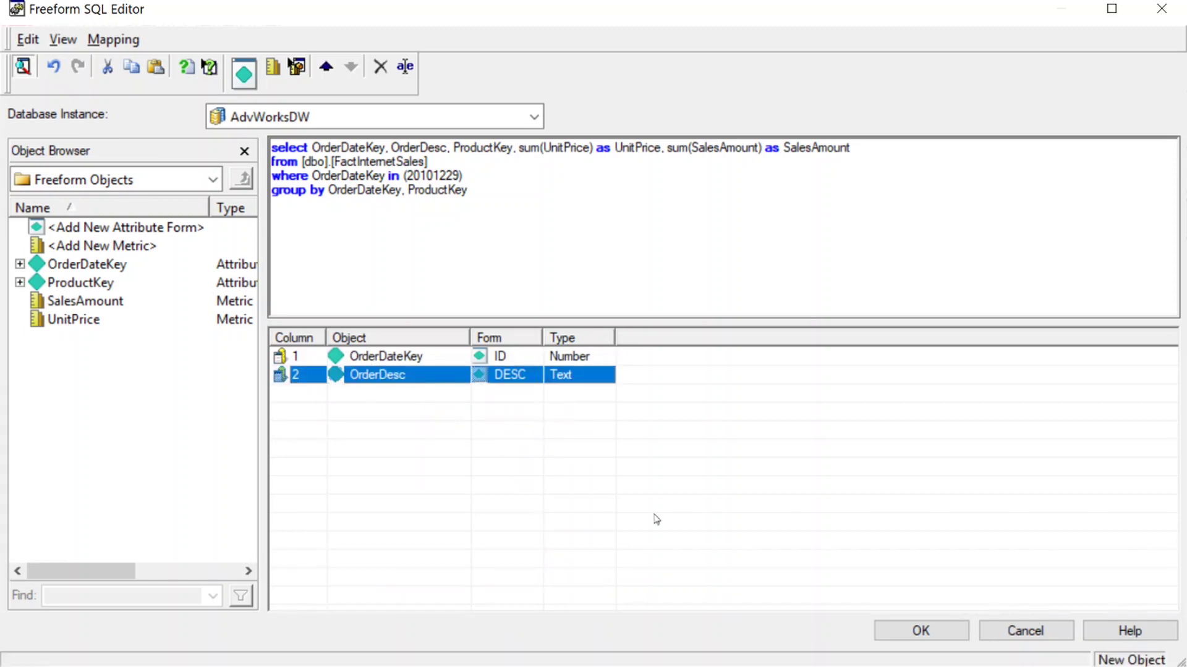
pyautogui.rightClick(318, 379)
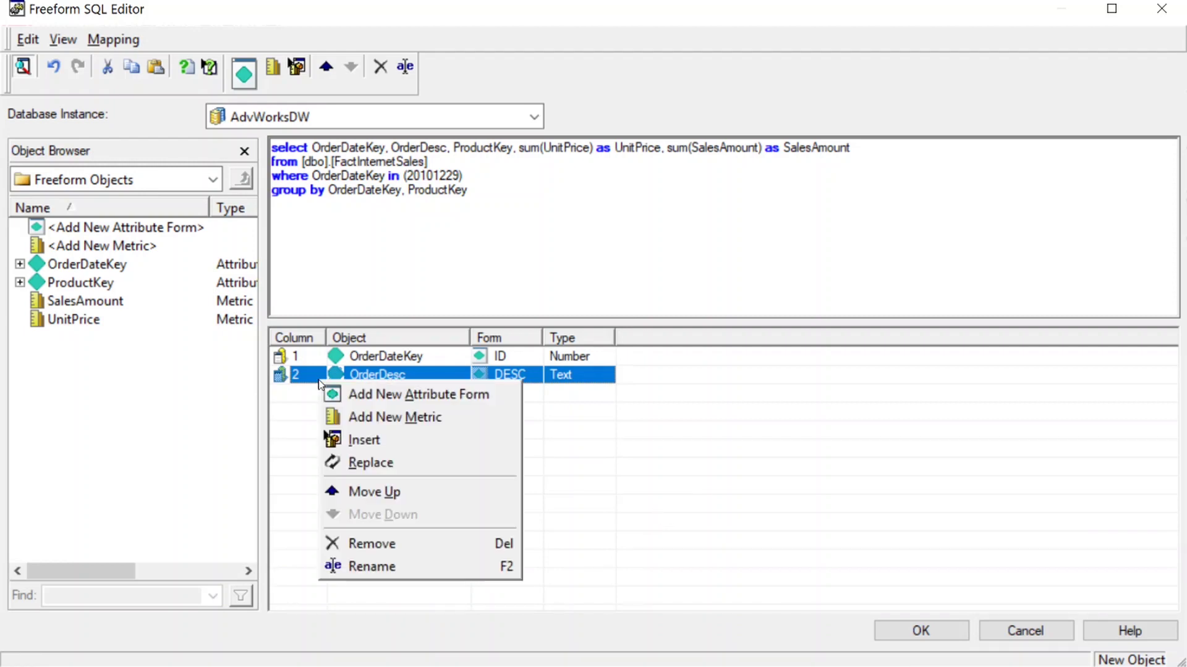
# Remove OrderDesc from the mappings and query, and map ProductKey as a new attribute
pyautogui.click(398, 542)
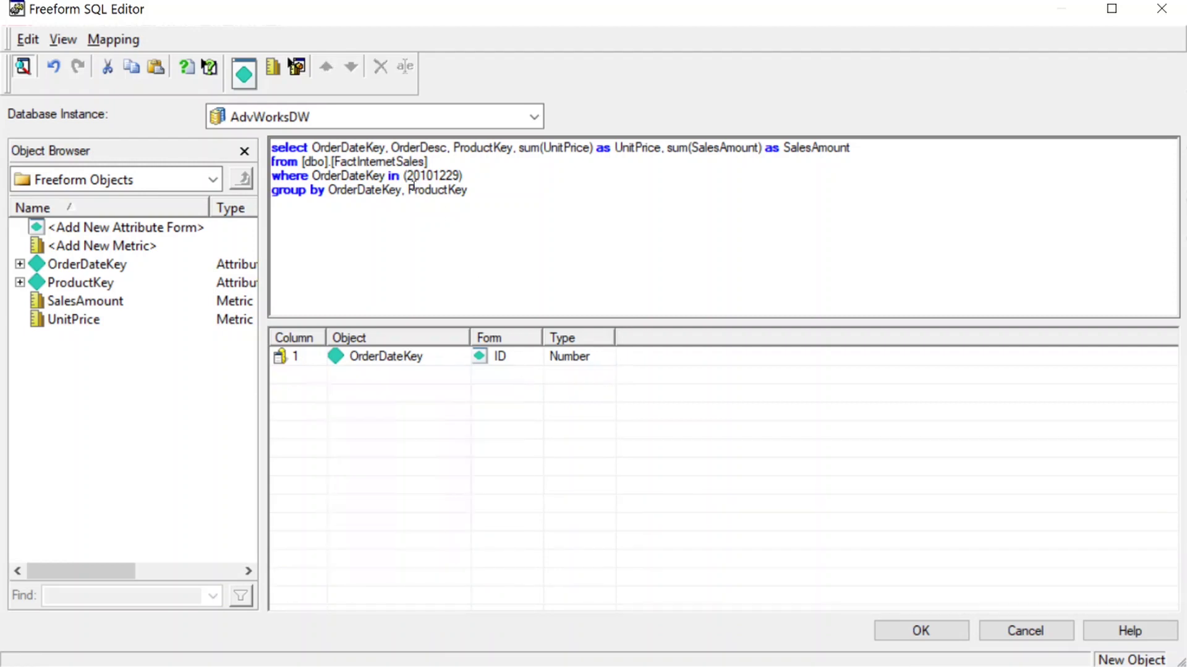
pyautogui.doubleClick(419, 148)
pyautogui.press('Delete')
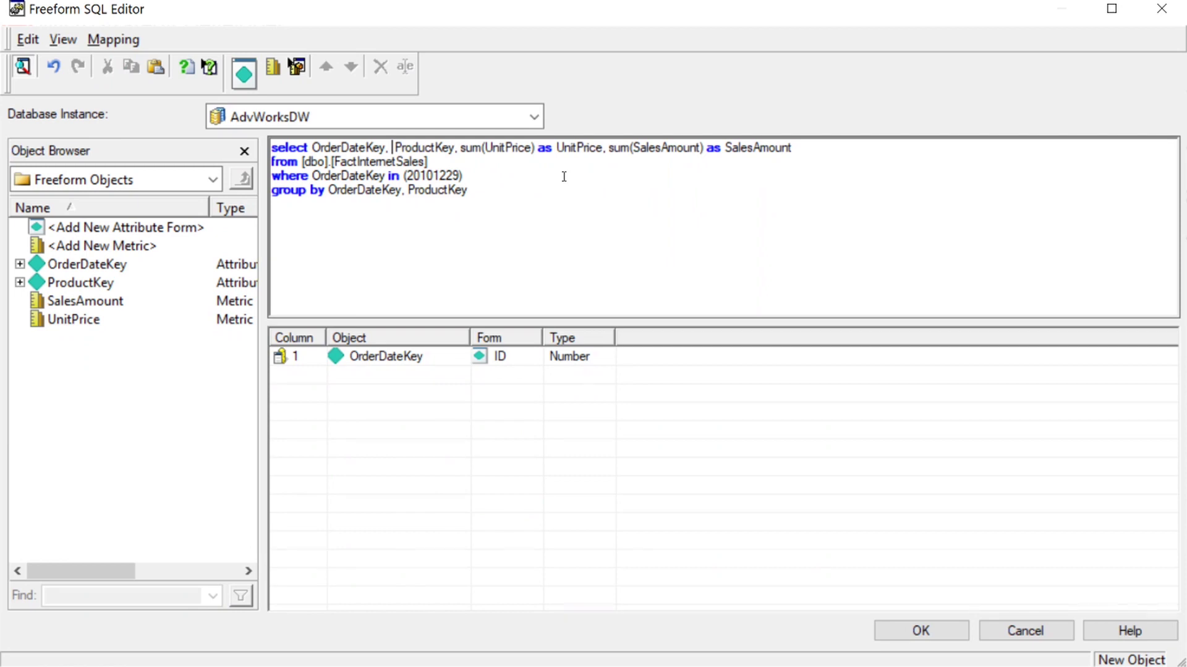
pyautogui.press('BackSpace')
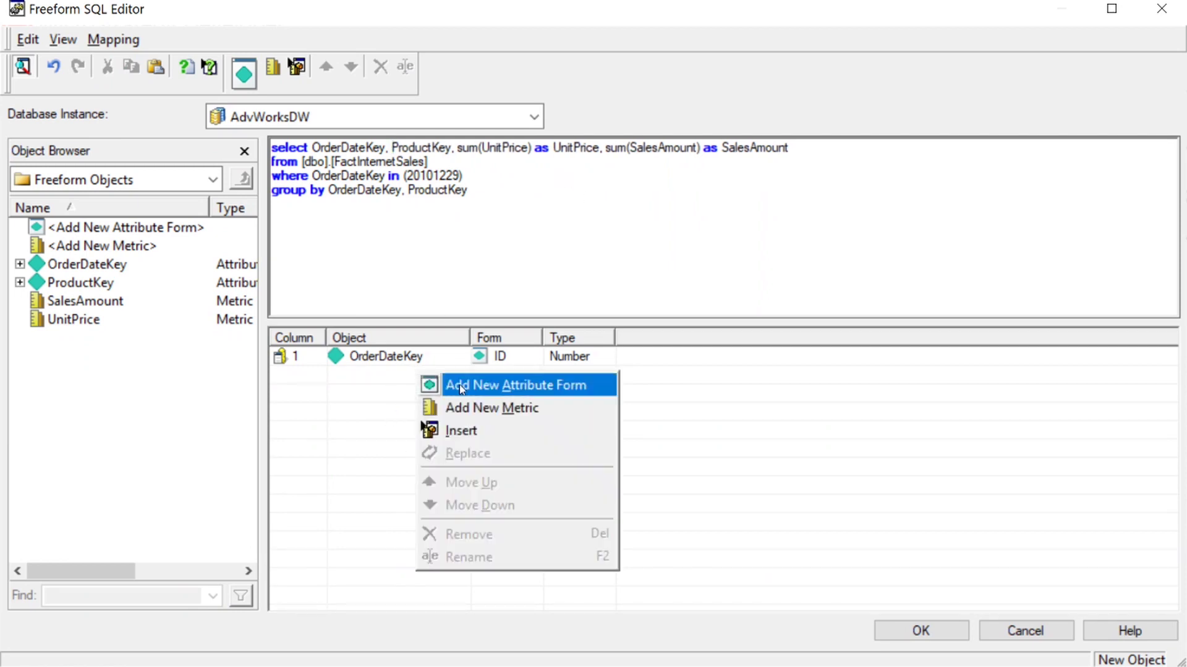
pyautogui.click(461, 388)
pyautogui.write('ProductKey')
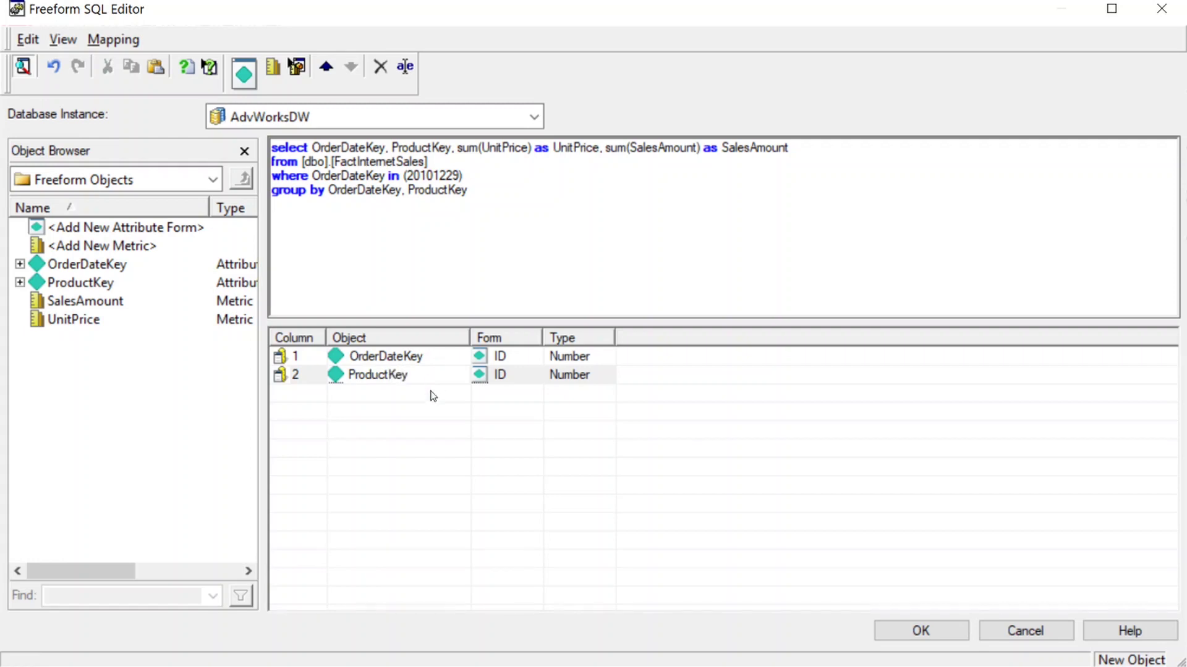
pyautogui.press('Return')
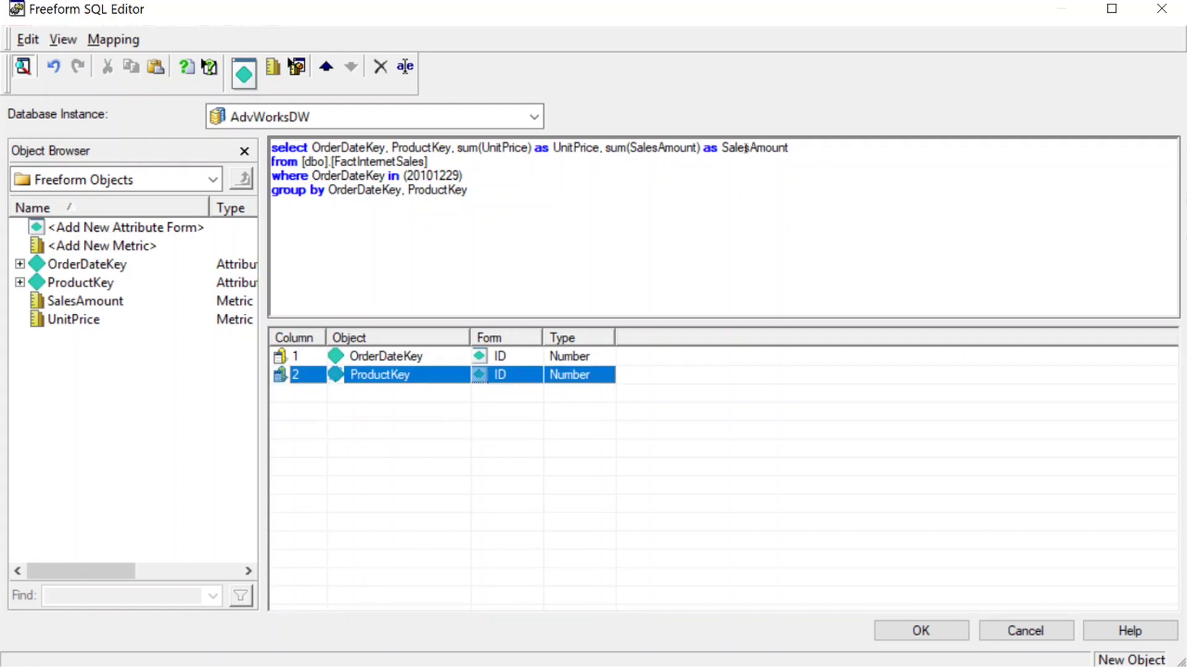
# Add a UnitPrice metric mapping row below ProductKey
pyautogui.rightClick(409, 396)
pyautogui.click(476, 429)
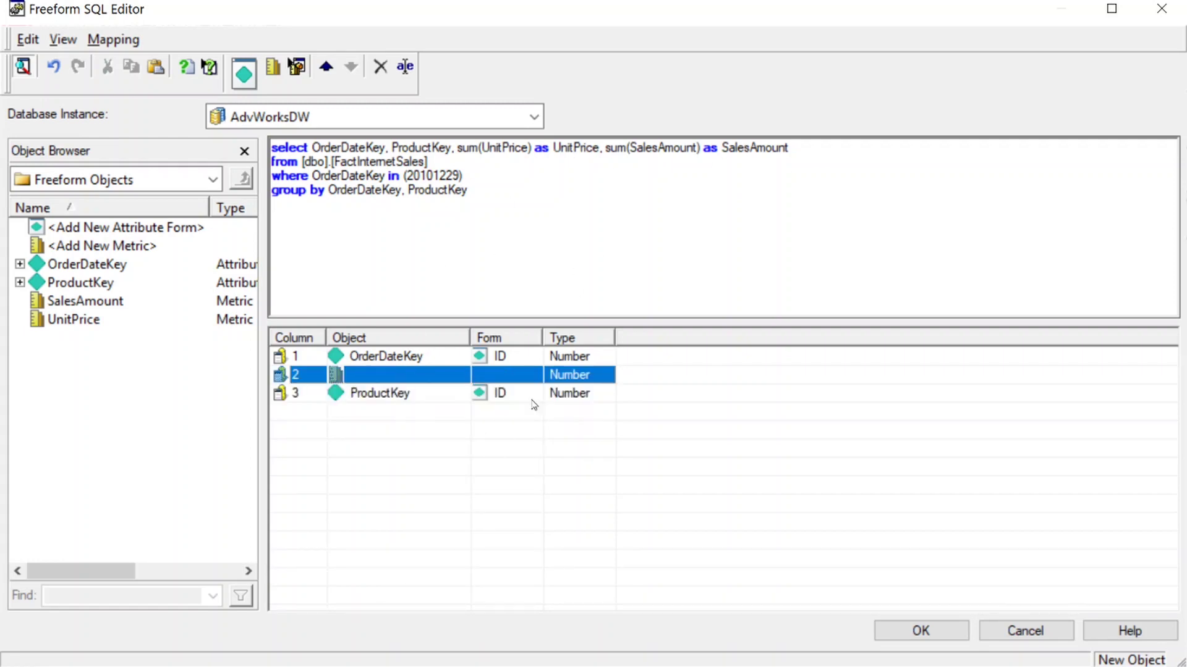
pyautogui.rightClick(378, 372)
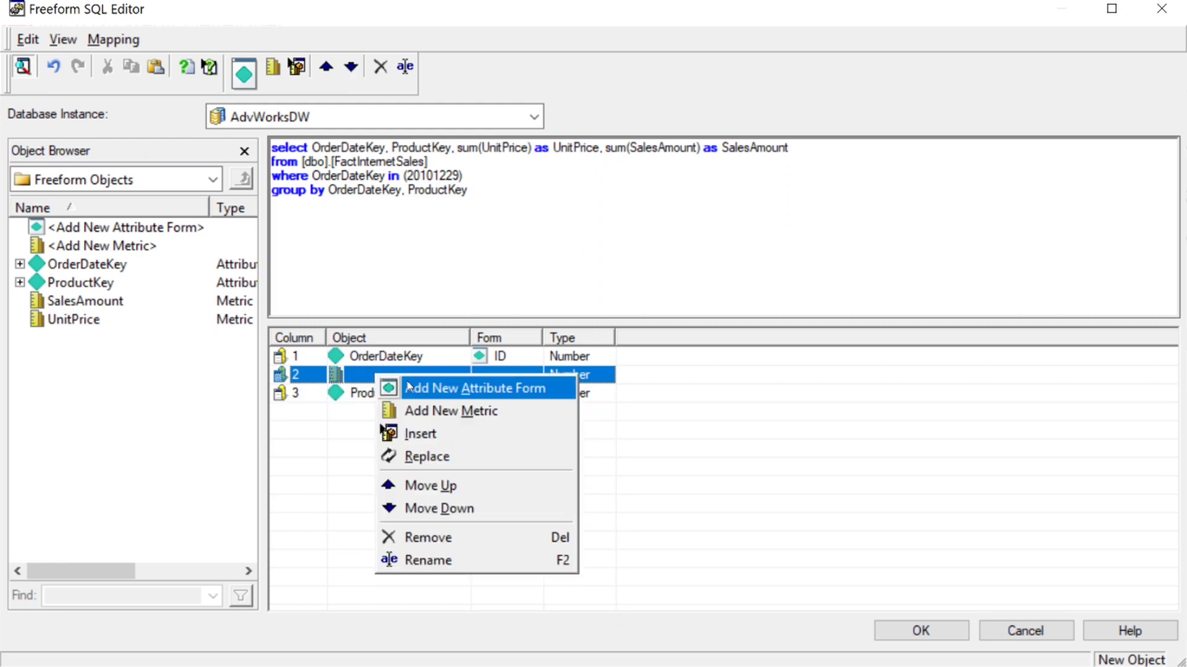
pyautogui.click(457, 508)
pyautogui.click(551, 147)
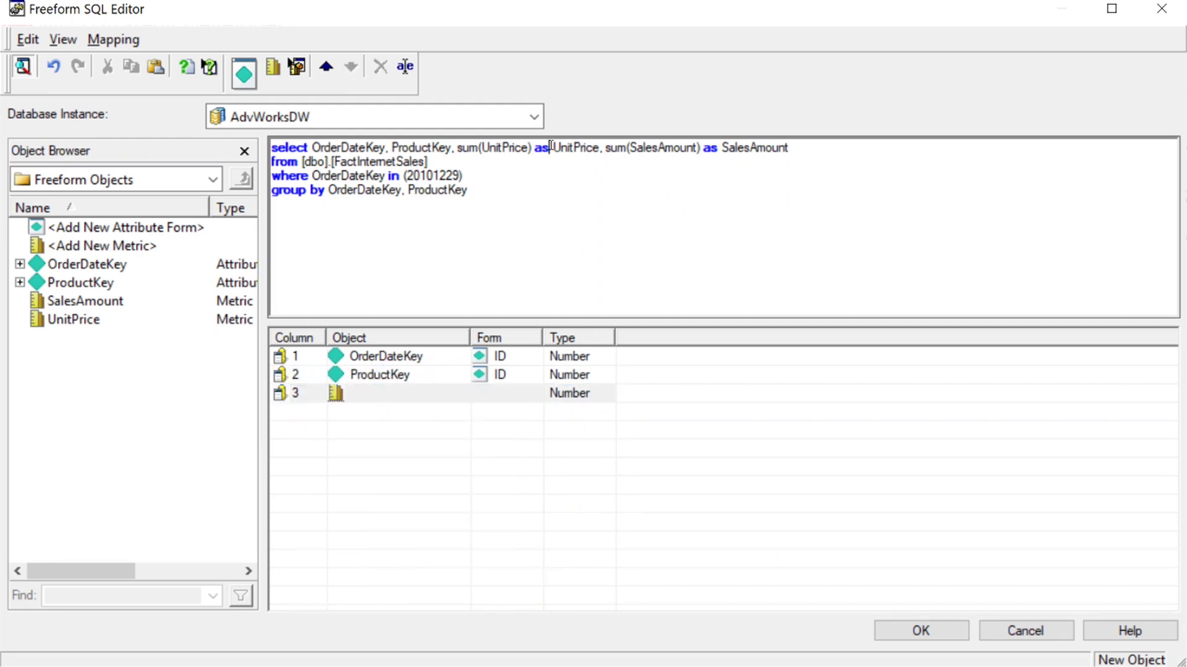
pyautogui.doubleClick(573, 148)
pyautogui.hotkey('ctrl', 'c')
pyautogui.click(414, 399)
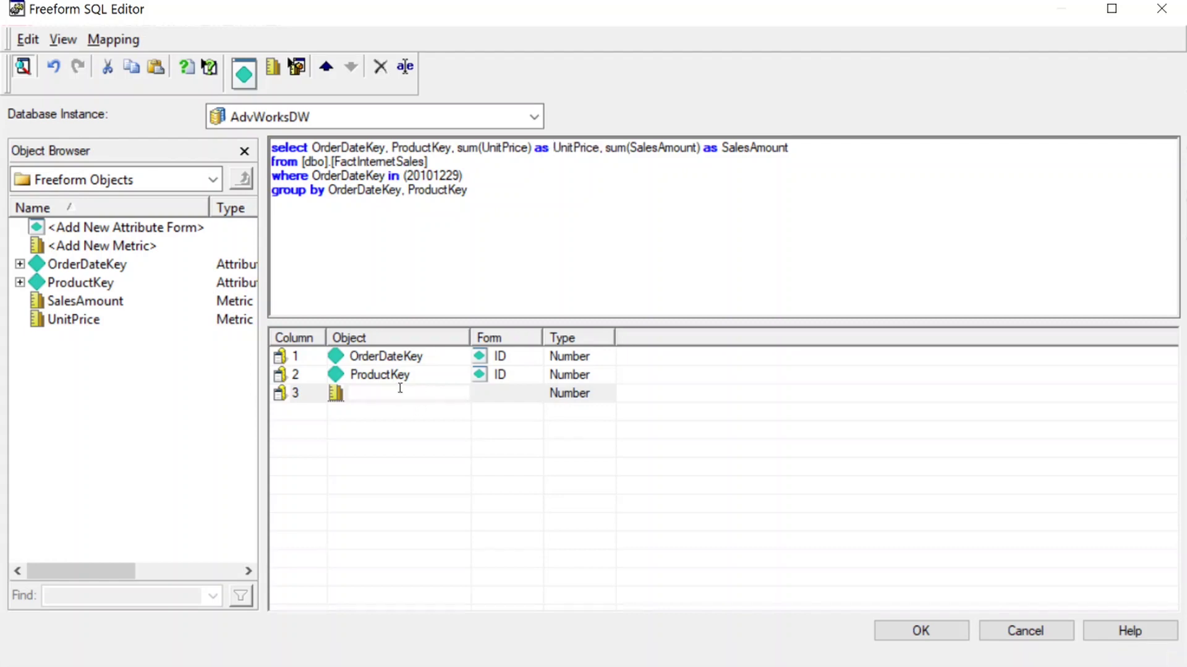
pyautogui.hotkey('ctrl', 'v')
pyautogui.press('Return')
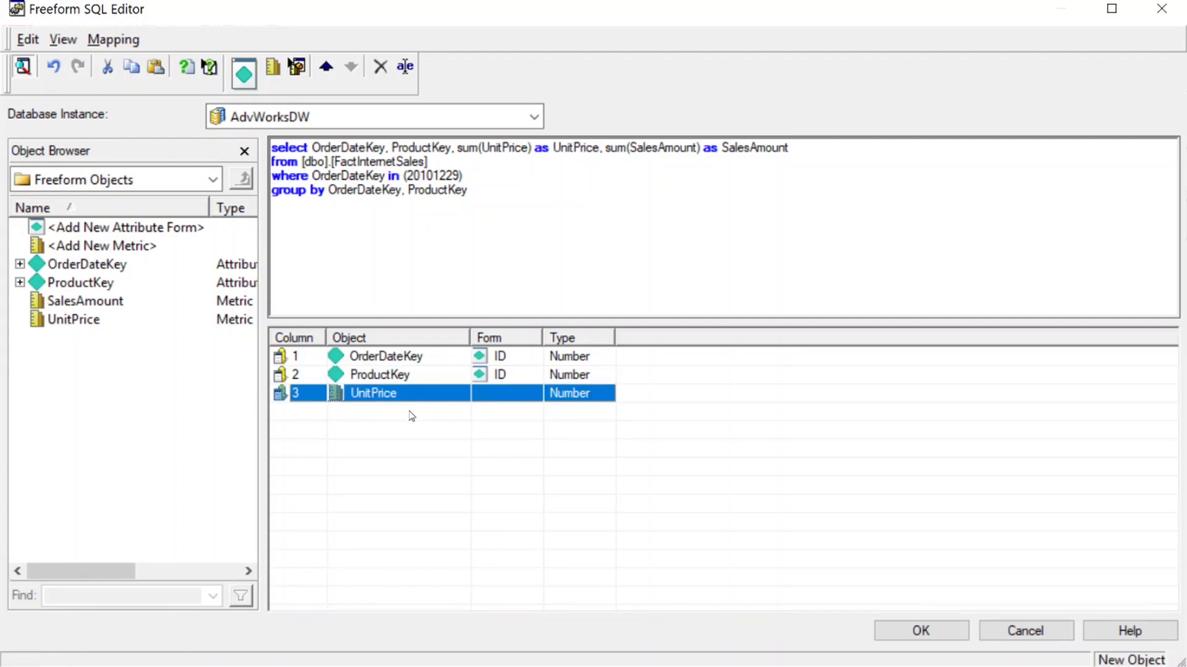
# Add a SalesAmount metric mapping row below UnitPrice and accept the query and mappings
pyautogui.rightClick(307, 409)
pyautogui.click(377, 446)
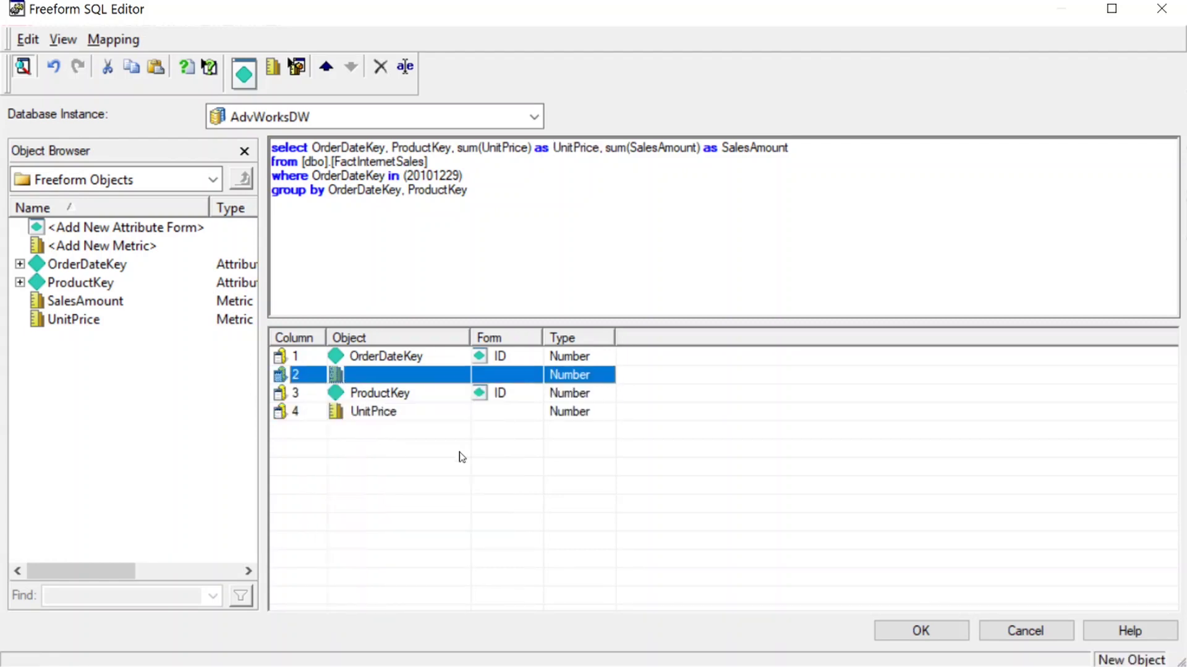
pyautogui.rightClick(338, 376)
pyautogui.click(414, 510)
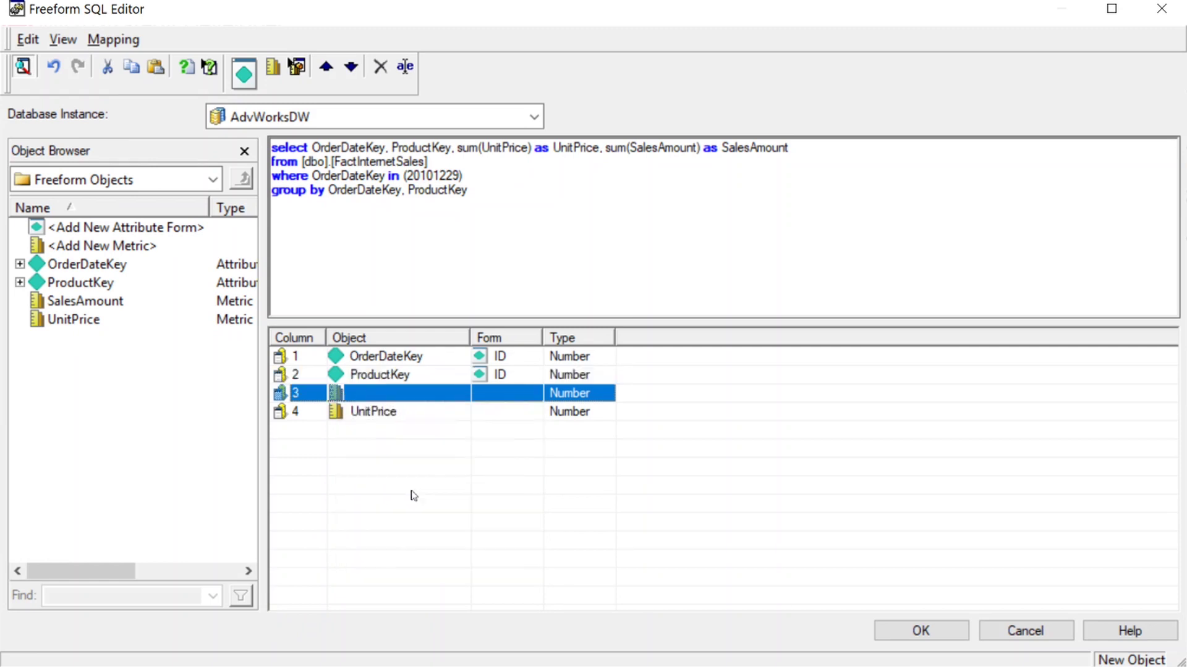
pyautogui.rightClick(342, 398)
pyautogui.click(419, 526)
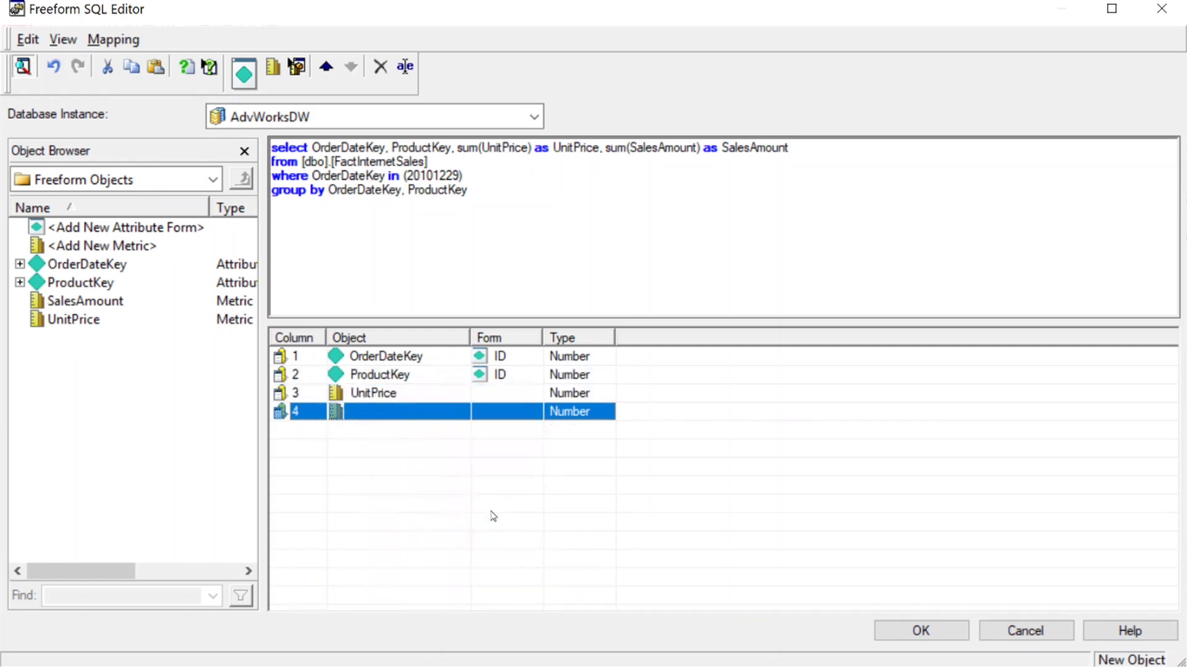
pyautogui.doubleClick(759, 149)
pyautogui.hotkey('ctrl', 'c')
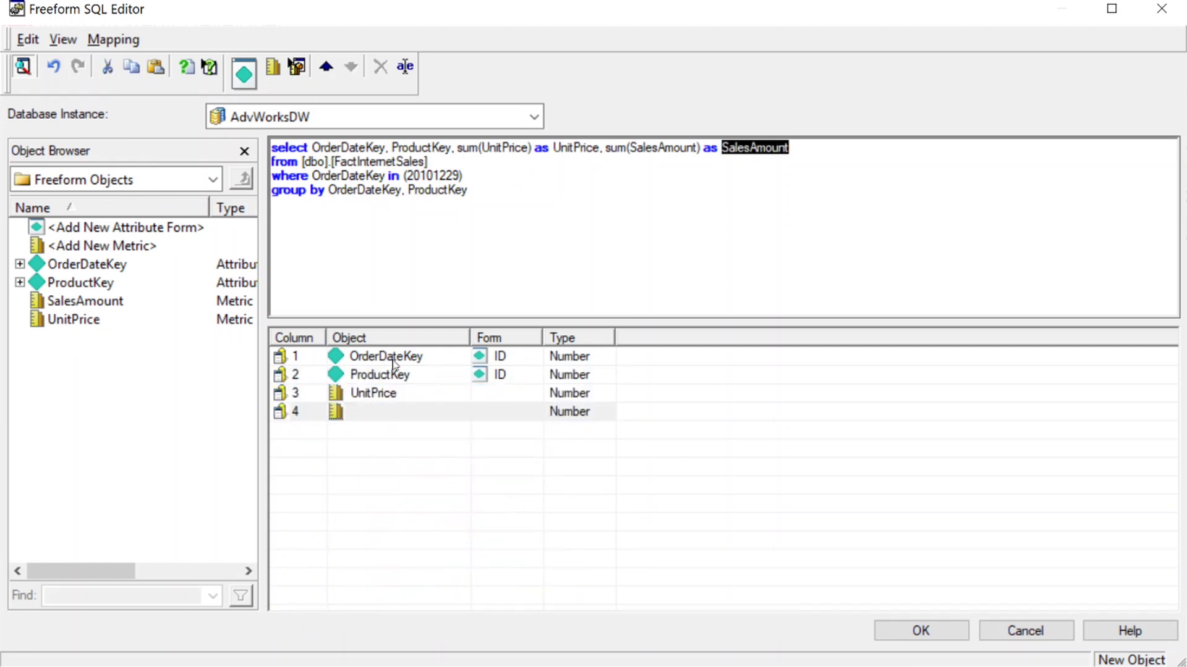
pyautogui.click(371, 413)
pyautogui.hotkey('ctrl', 'v')
pyautogui.press('Return')
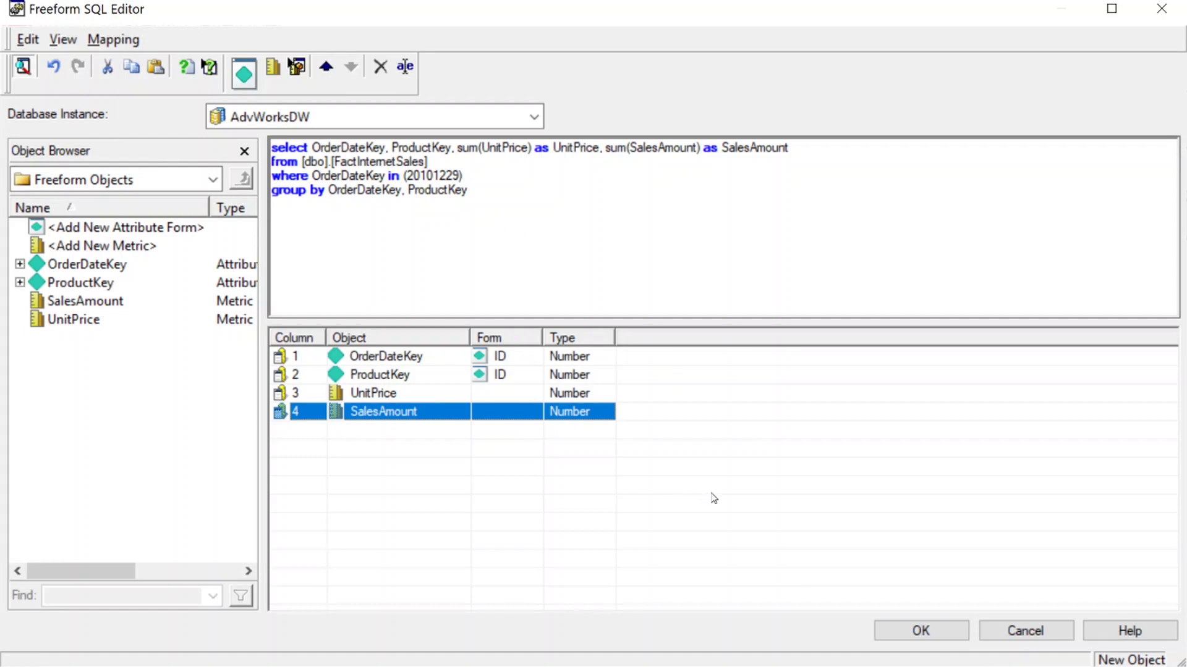
pyautogui.click(934, 633)
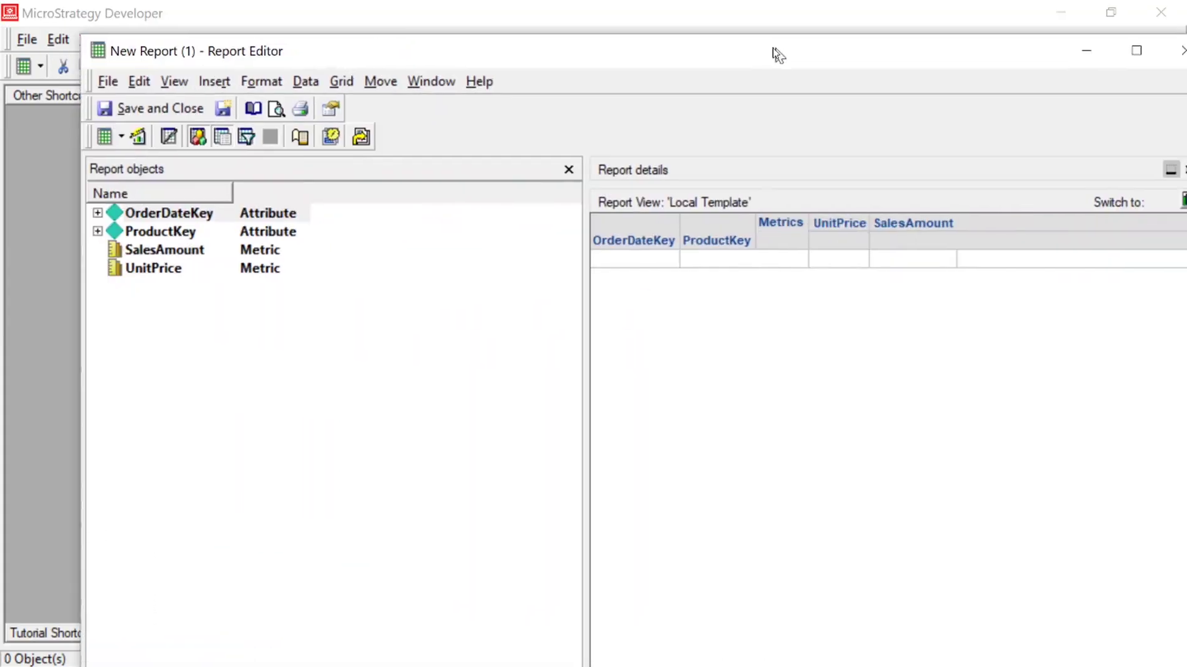
pyautogui.doubleClick(697, 52)
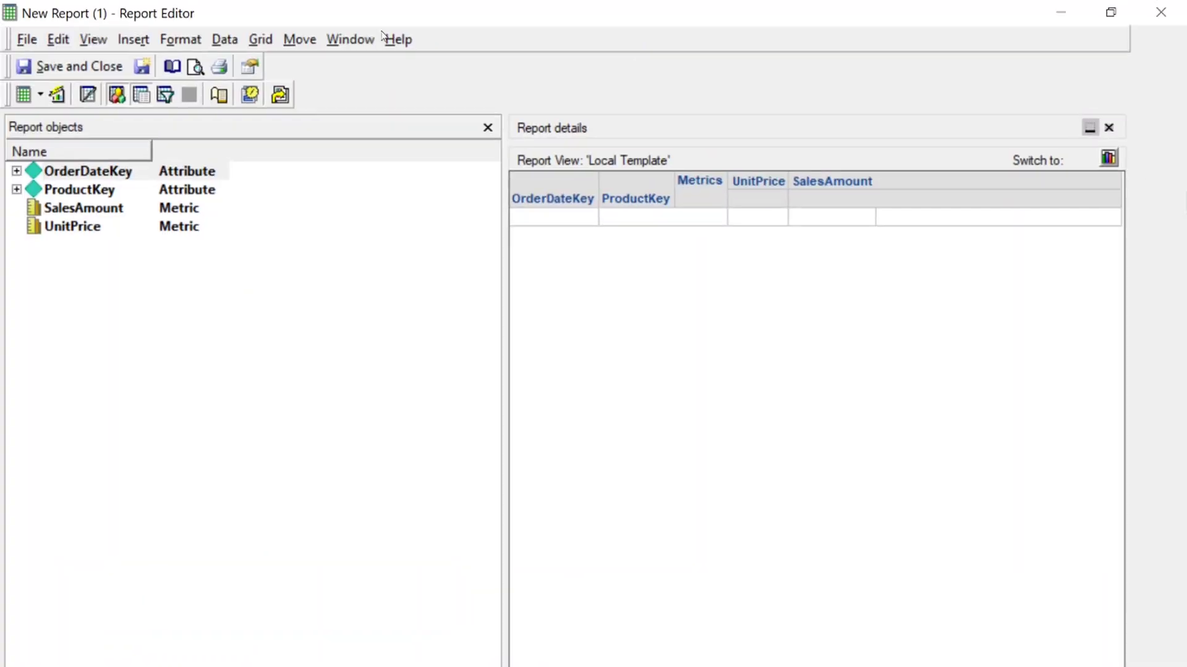
pyautogui.click(24, 96)
pyautogui.click(679, 391)
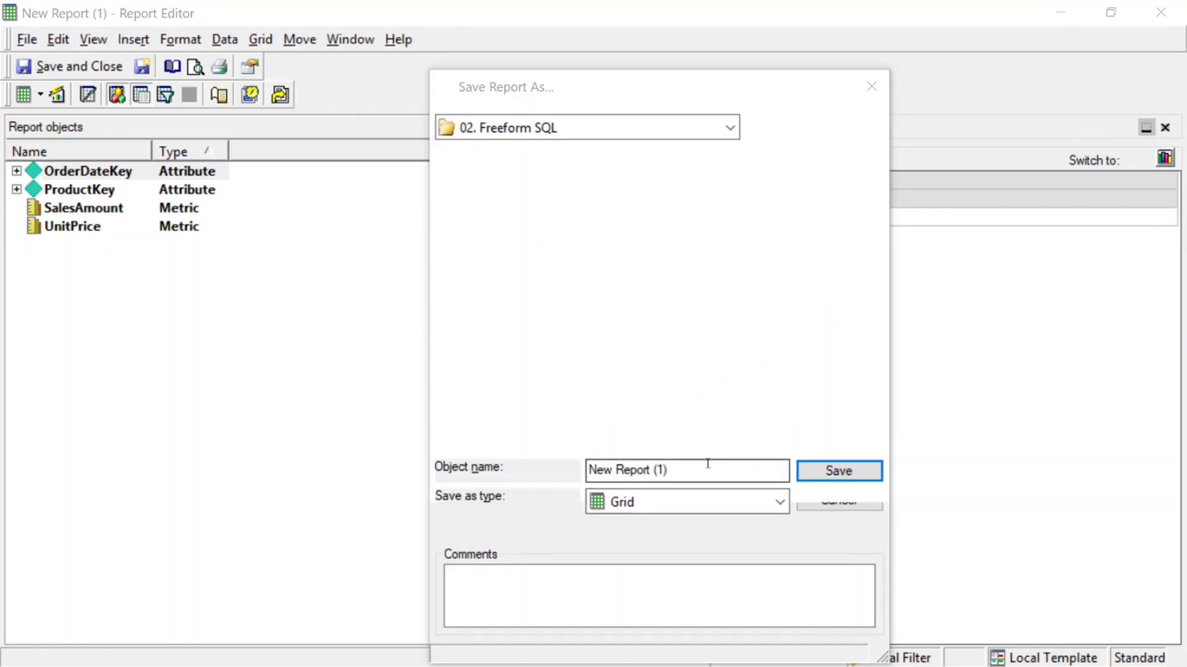
pyautogui.write('freeform d')
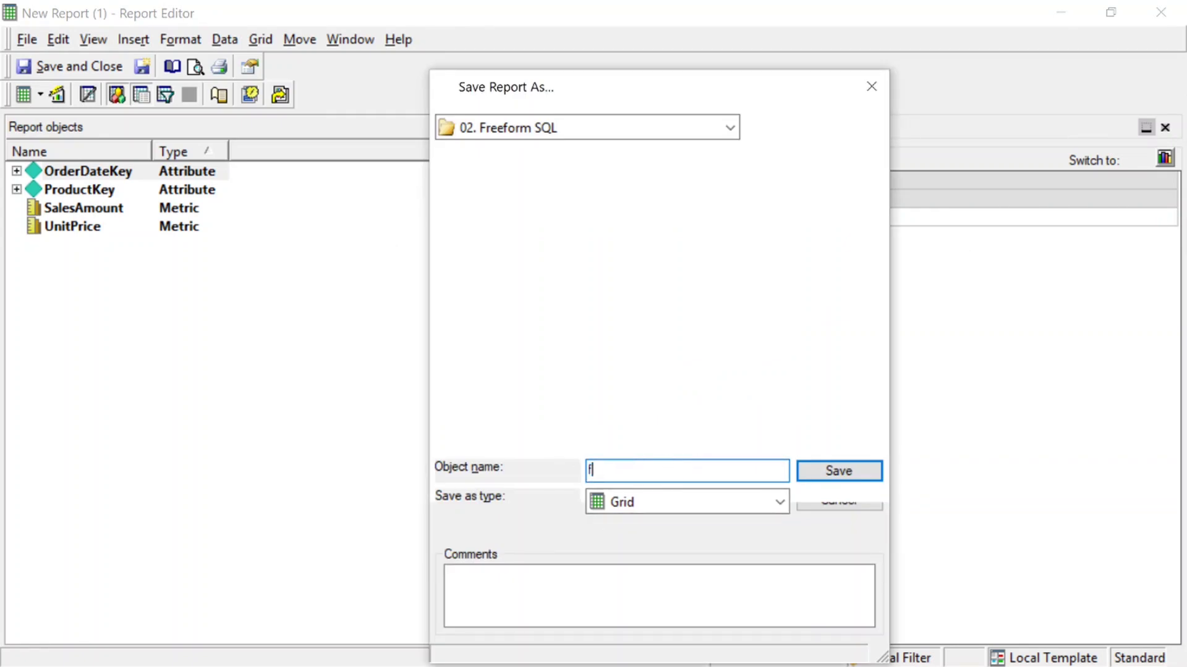
pyautogui.write('emo')
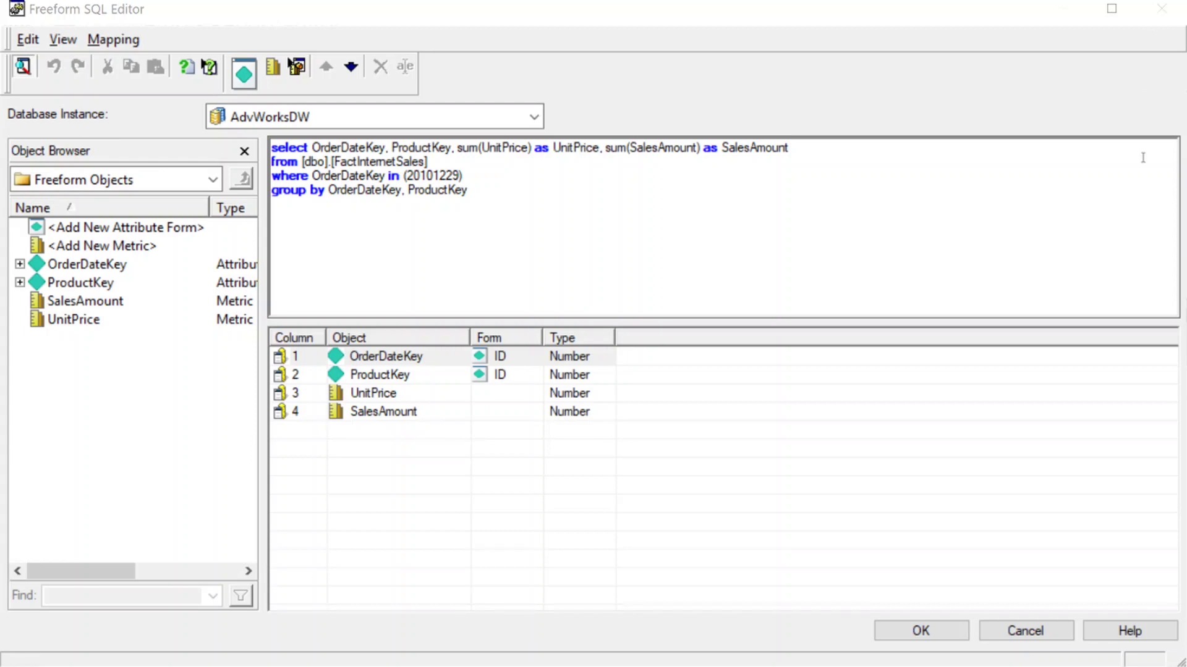
pyautogui.click(525, 213)
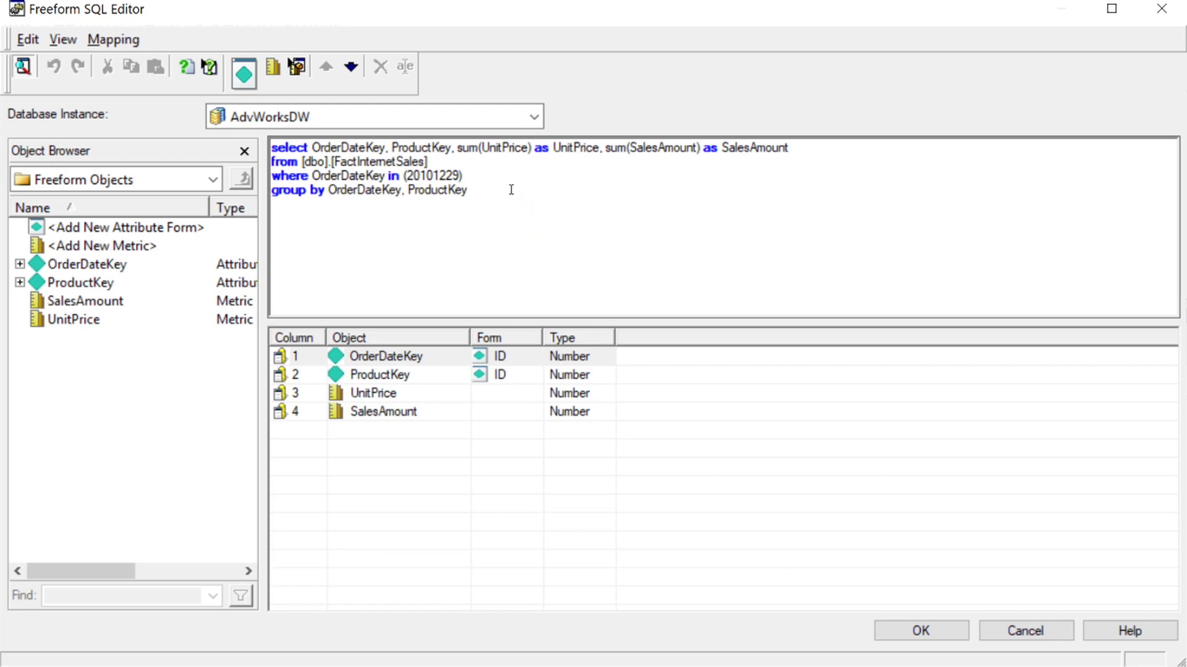
# Delete 20101229 from OrderDateKey in () and start adding a new prompt inside the parentheses
pyautogui.doubleClick(435, 175)
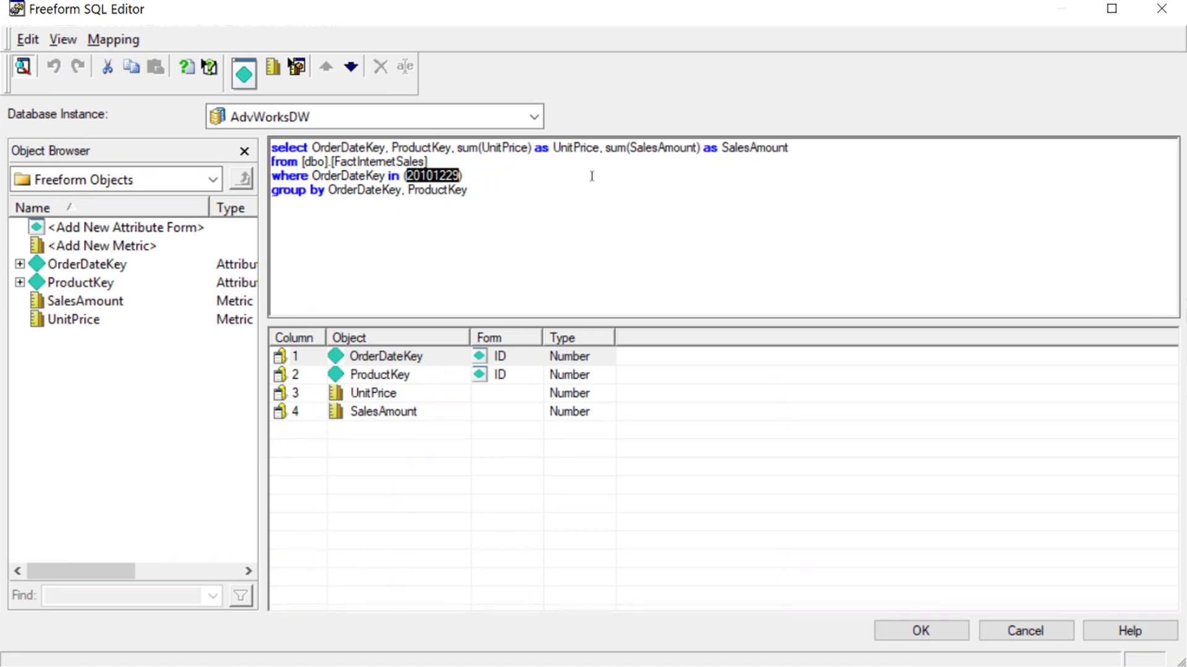
pyautogui.press('Delete')
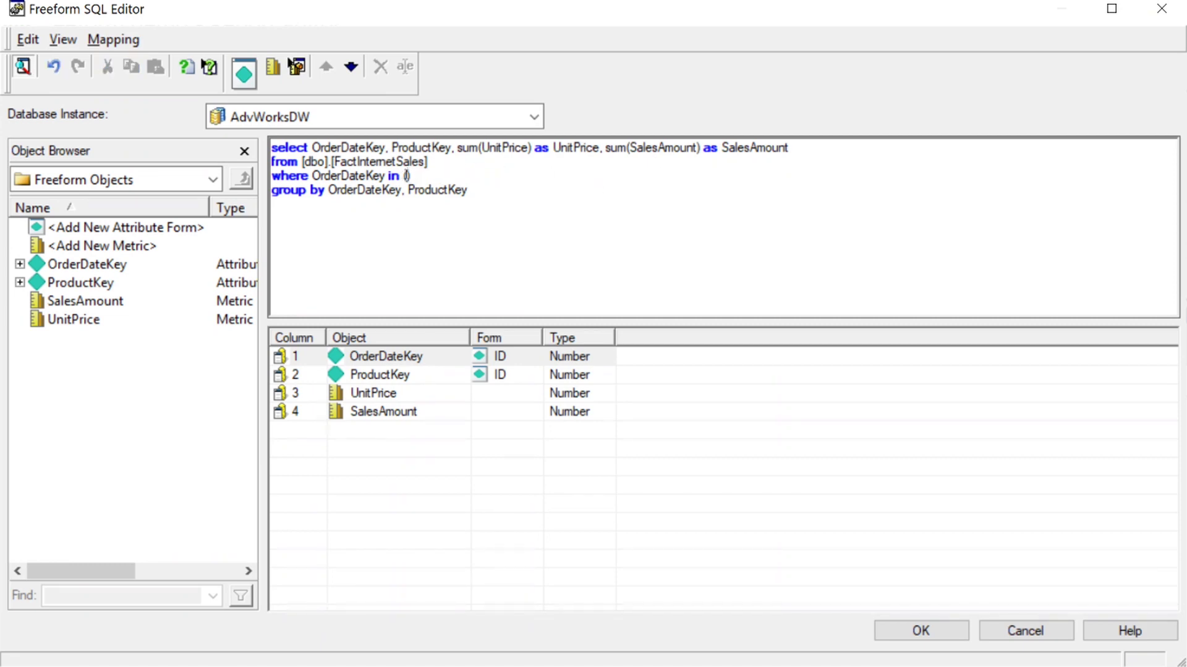
pyautogui.rightClick(407, 176)
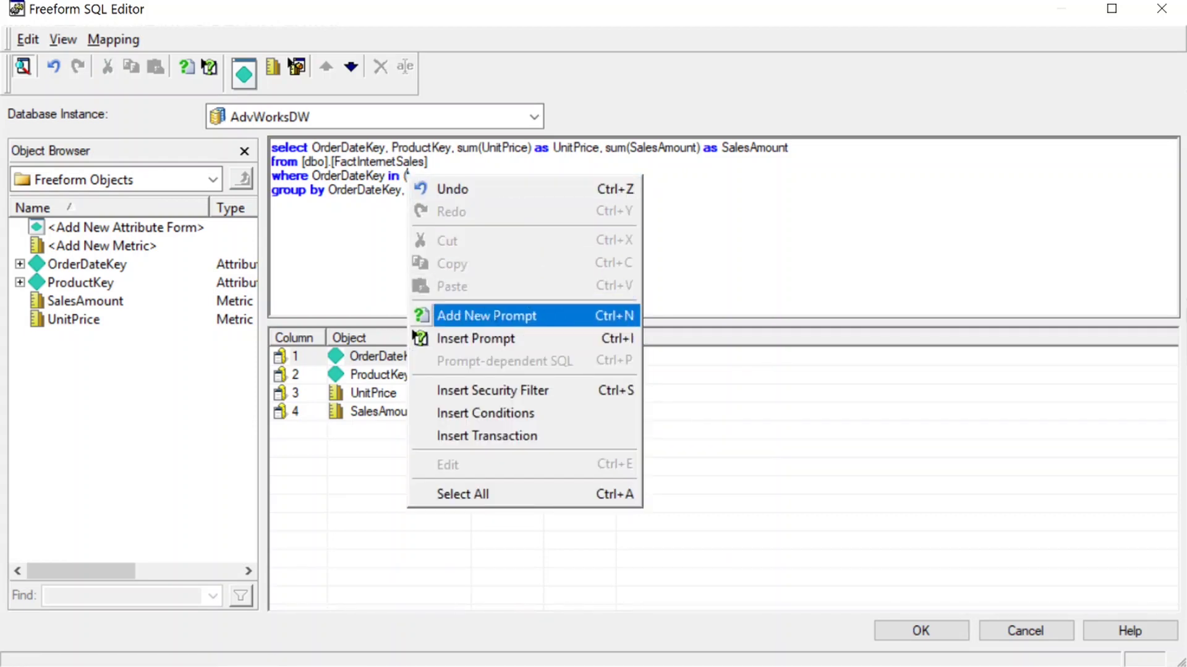
pyautogui.click(488, 316)
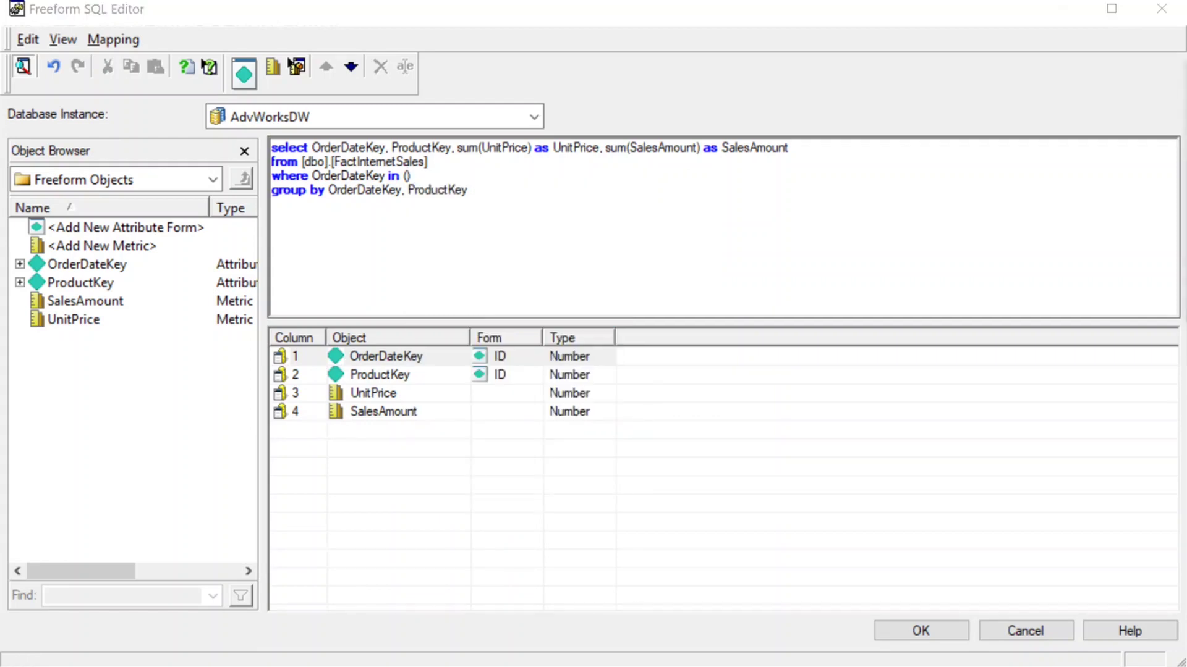
# Build a filter definition prompt on the Date attribute and save it as 'Choose a date'
pyautogui.moveTo(326, 71); pyautogui.dragTo(546, 82)
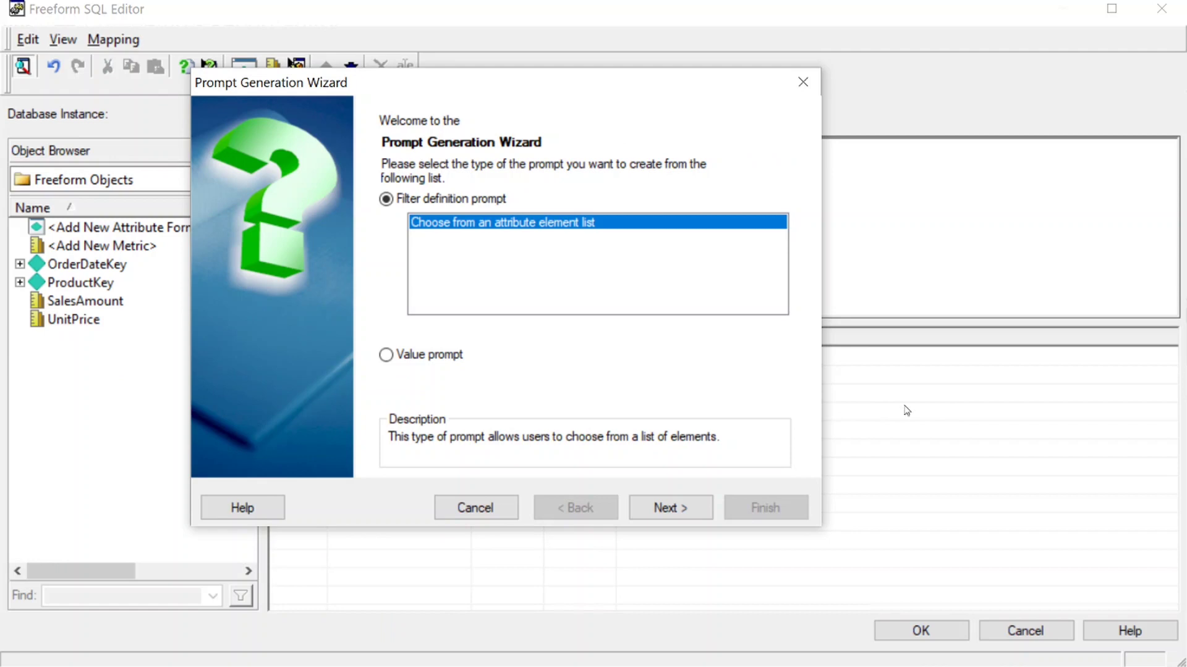
pyautogui.click(679, 508)
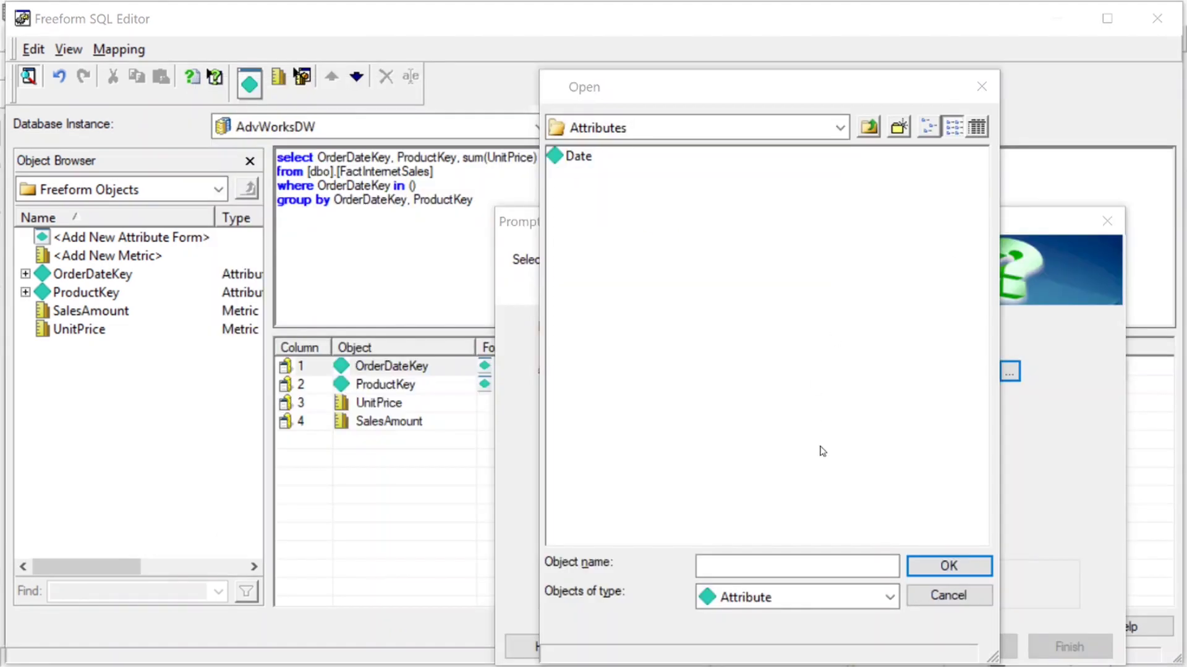
pyautogui.doubleClick(568, 157)
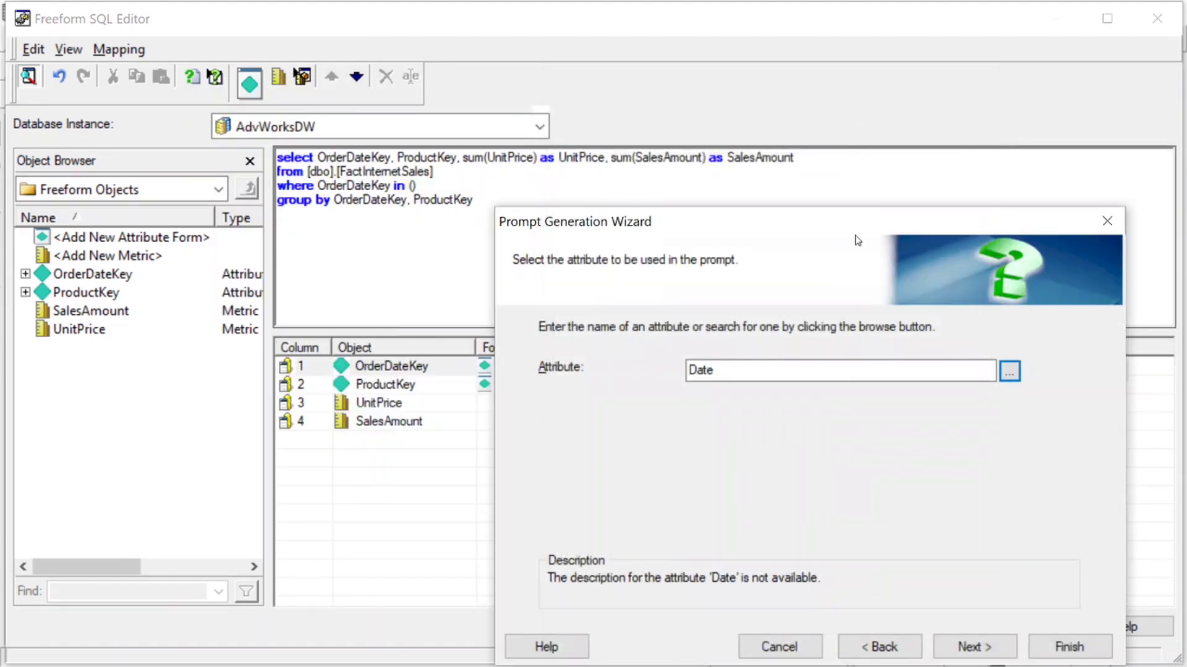
pyautogui.moveTo(860, 219); pyautogui.dragTo(718, 91)
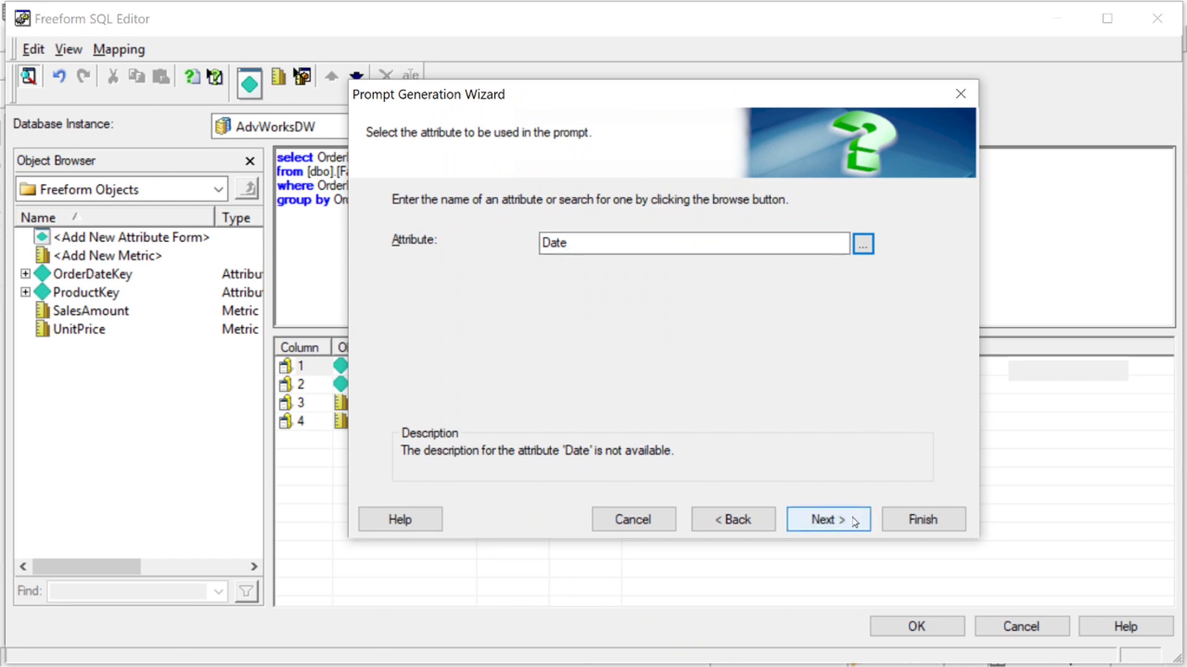
pyautogui.click(931, 519)
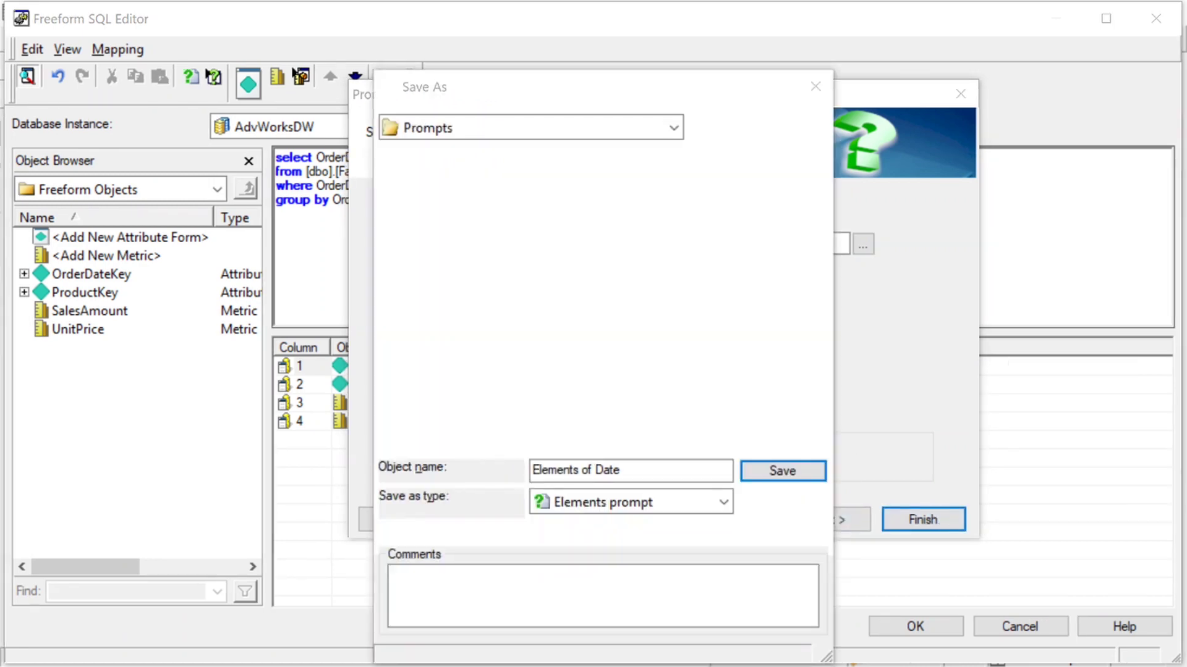
pyautogui.click(656, 470)
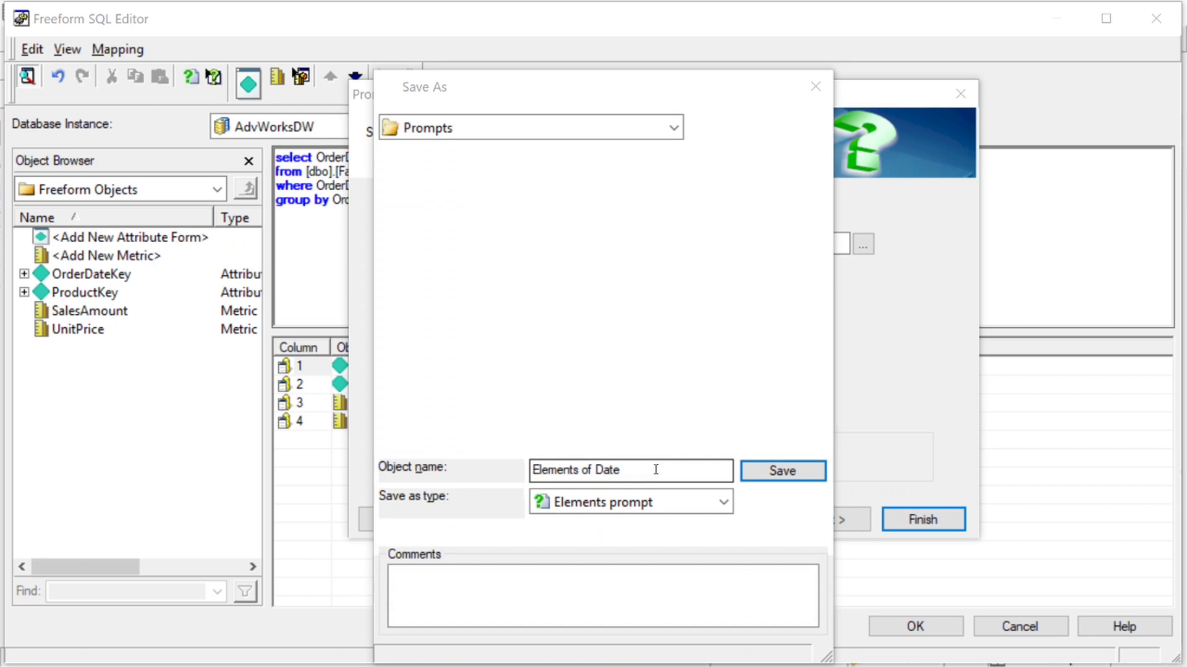
pyautogui.hotkey('ctrl', 'a')
pyautogui.write('Choo')
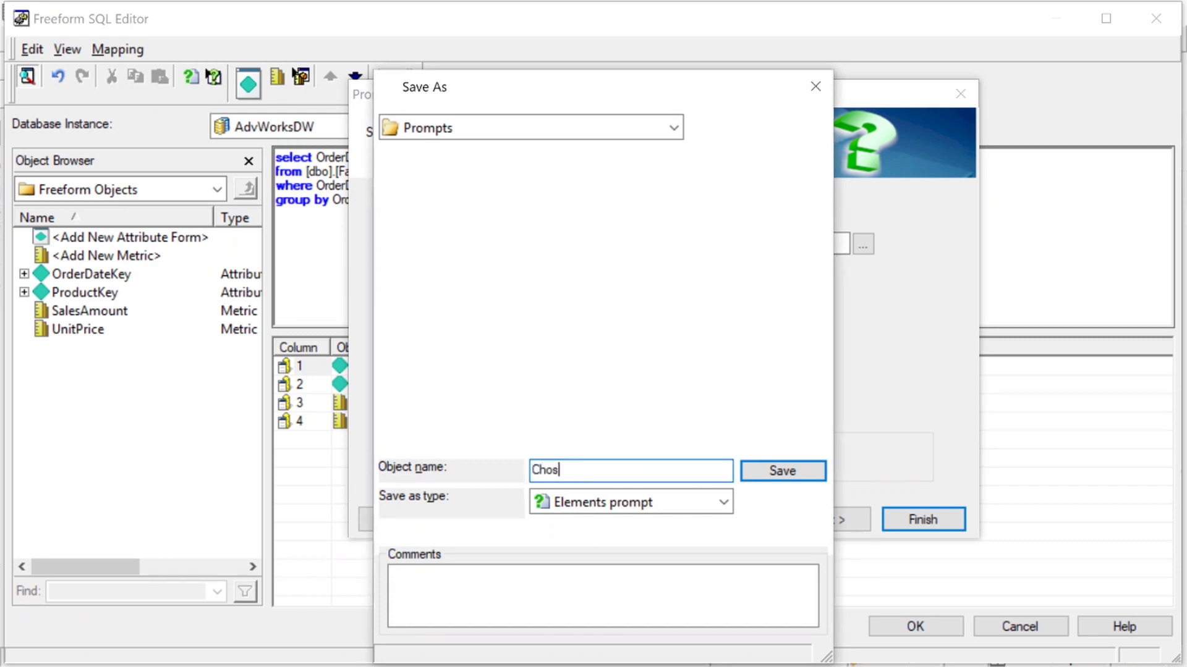
pyautogui.write('se a date')
pyautogui.click(783, 470)
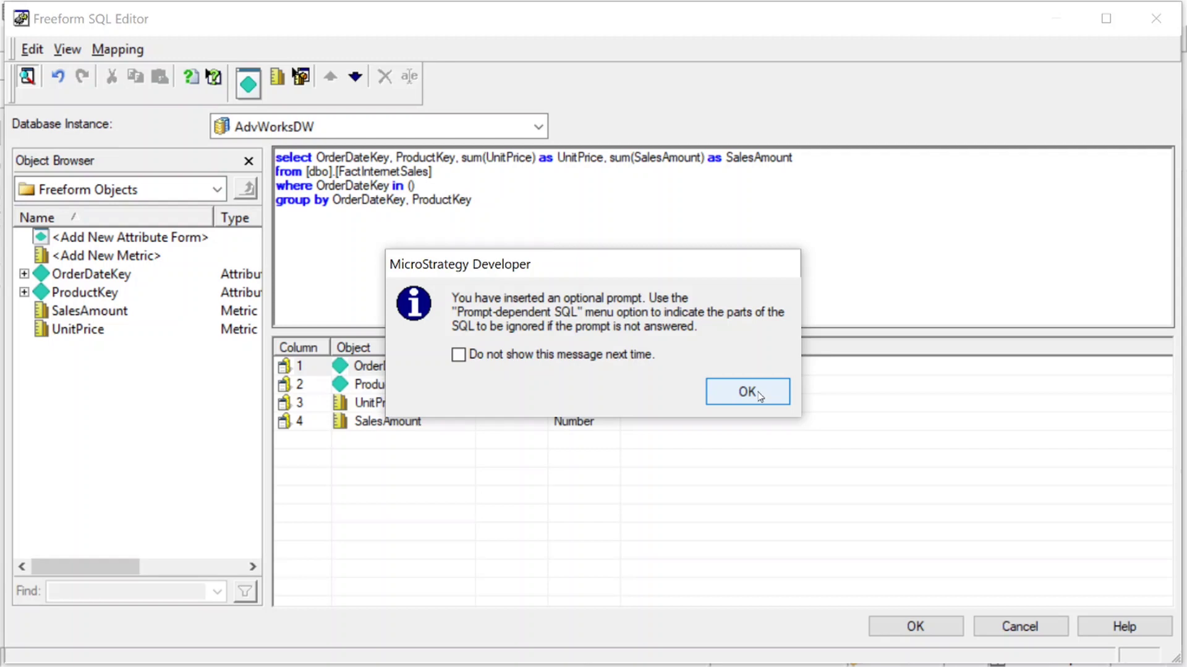
# Acknowledge the optional-prompt notice and confirm the WHERE line reads in ([Choose a date])
pyautogui.click(759, 396)
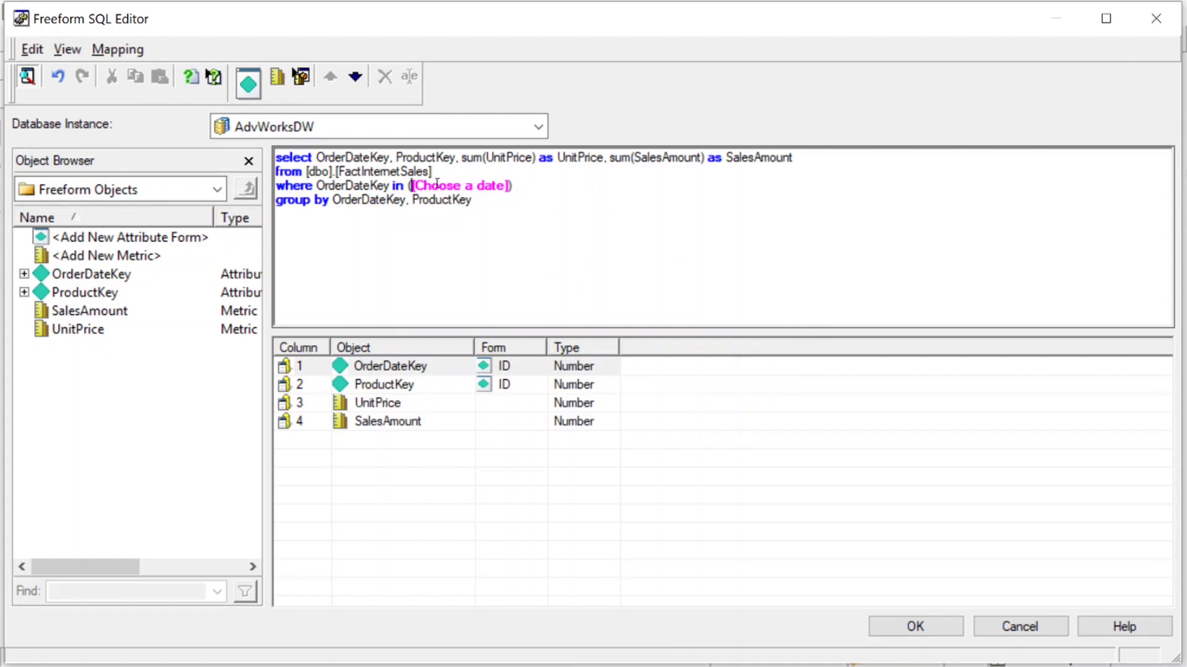
pyautogui.tripleClick(542, 185)
pyautogui.click(498, 234)
# Mark the WHERE line as prompt-dependent SQL so it is skipped when the date prompt is unanswered
pyautogui.moveTo(533, 185); pyautogui.dragTo(267, 180)
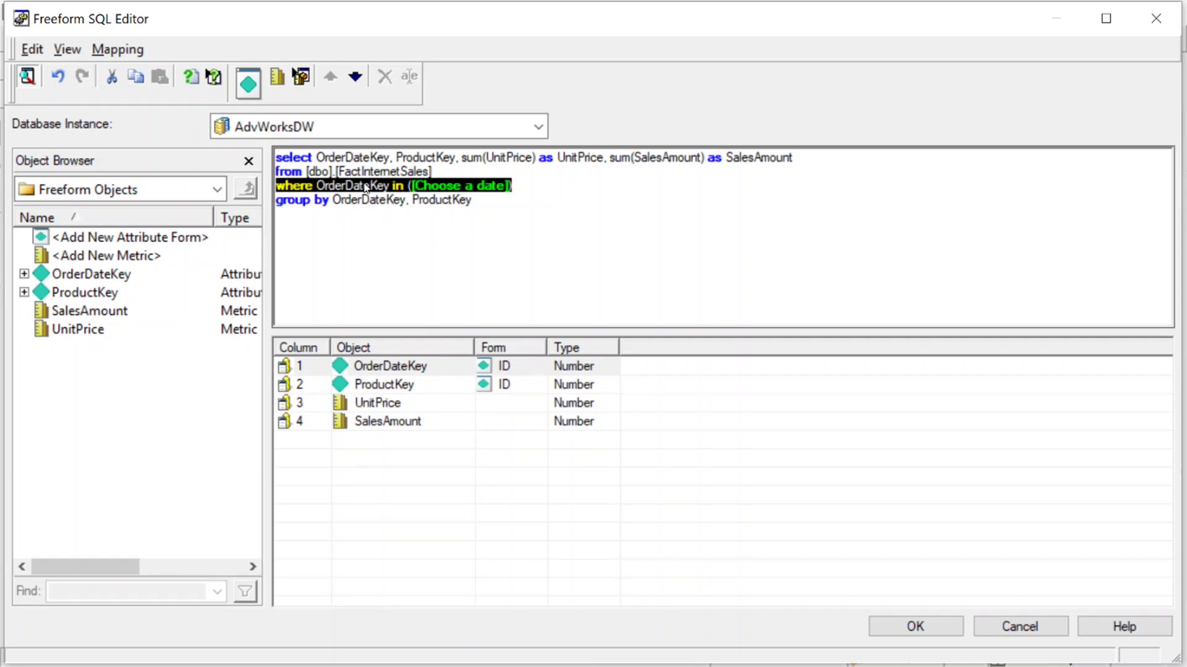
pyautogui.rightClick(366, 187)
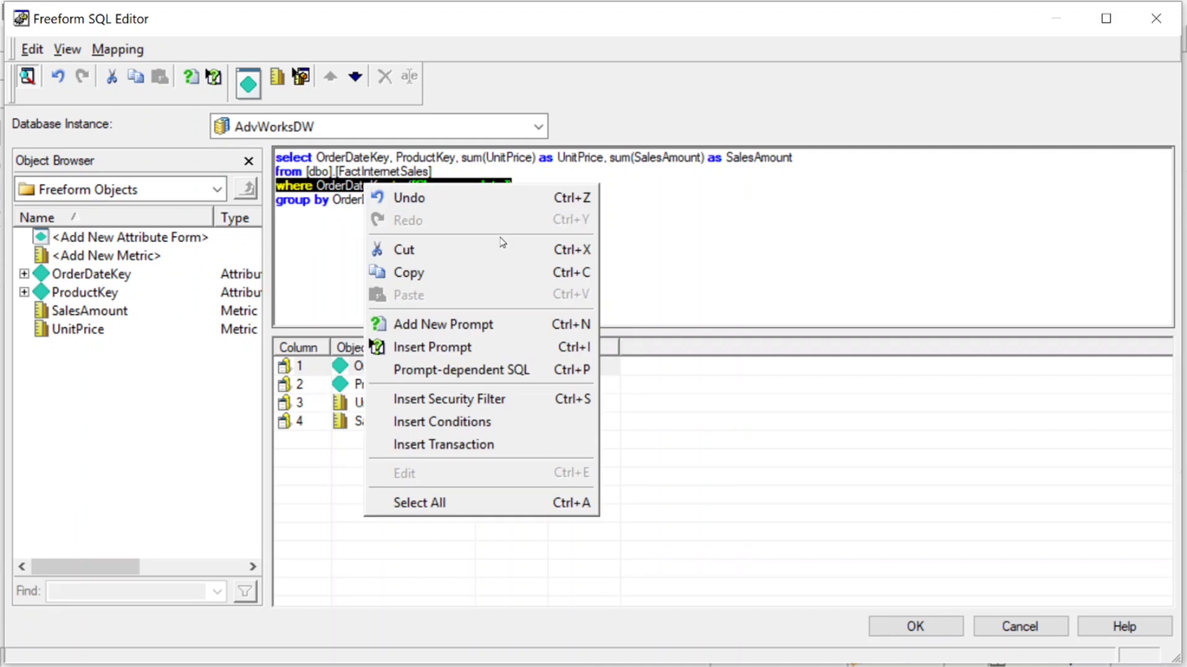
pyautogui.click(487, 369)
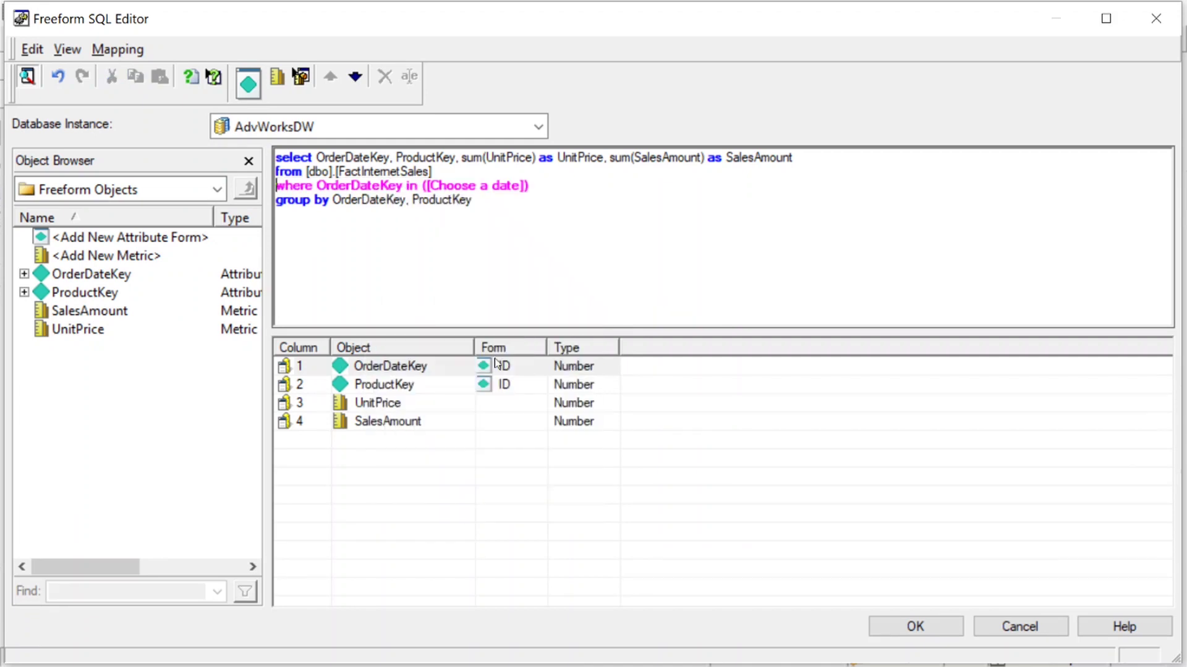
# Check that the WHERE line shows its pink prompt-dependent marking, then close the Freeform SQL Editor
pyautogui.moveTo(550, 187); pyautogui.dragTo(276, 186)
pyautogui.click(595, 233)
pyautogui.moveTo(540, 186); pyautogui.dragTo(276, 185)
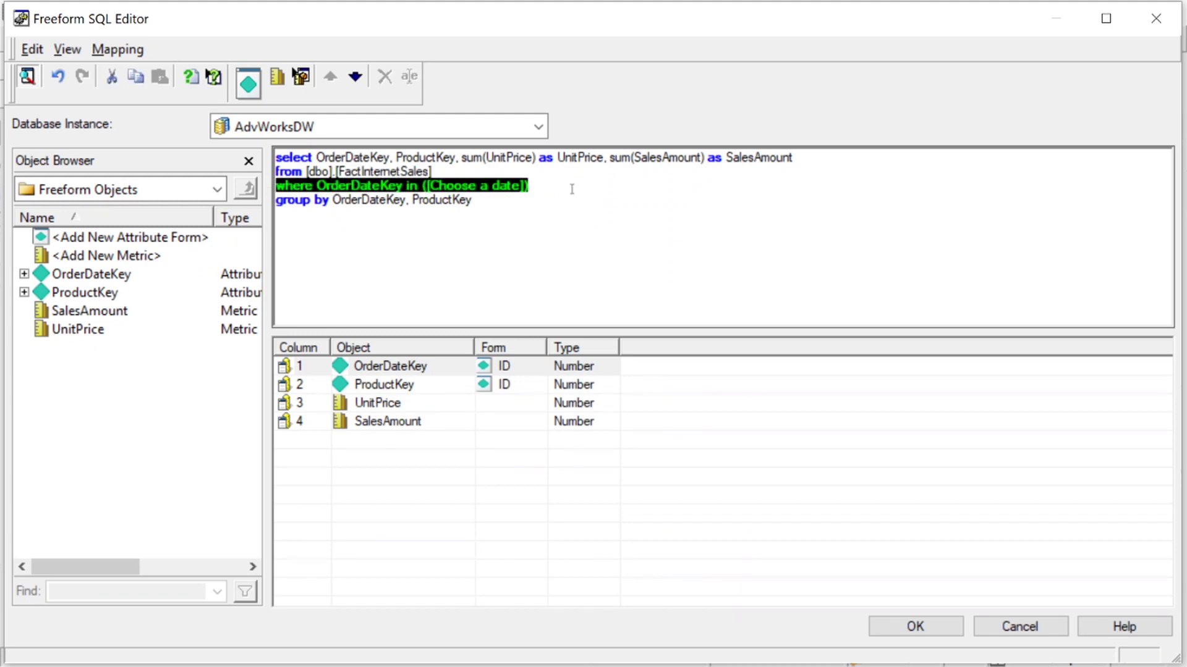
pyautogui.click(567, 227)
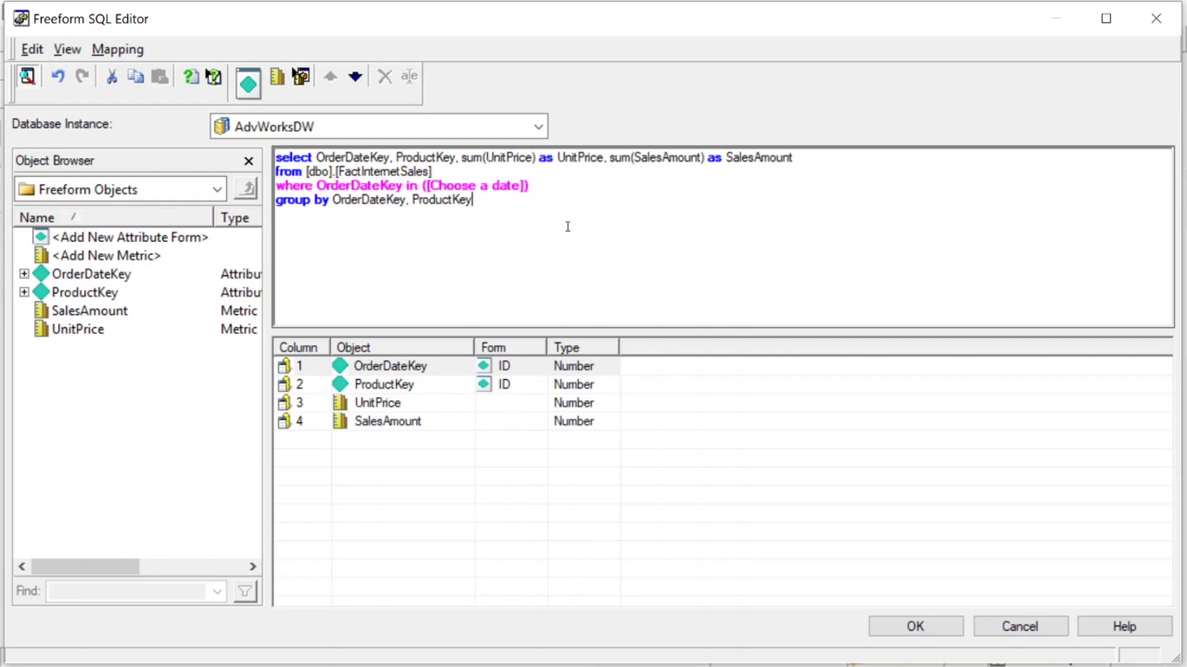
pyautogui.click(933, 629)
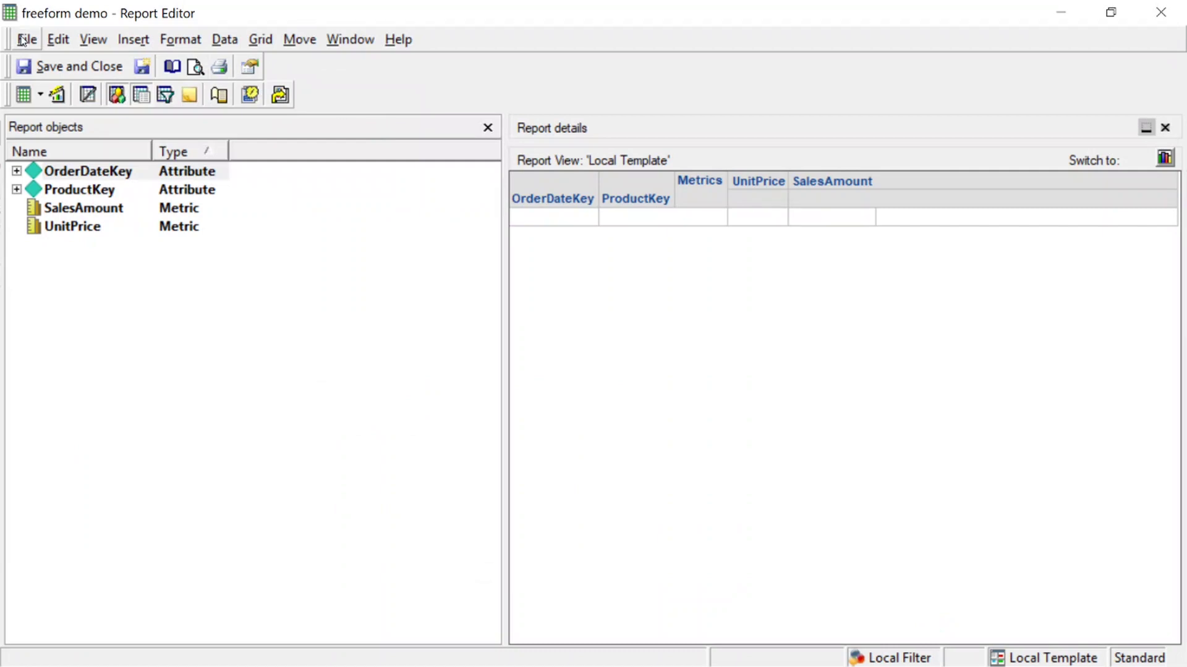
# Save the report, then run it with date 20101229 selected to get three ProductKey rows
pyautogui.click(25, 96)
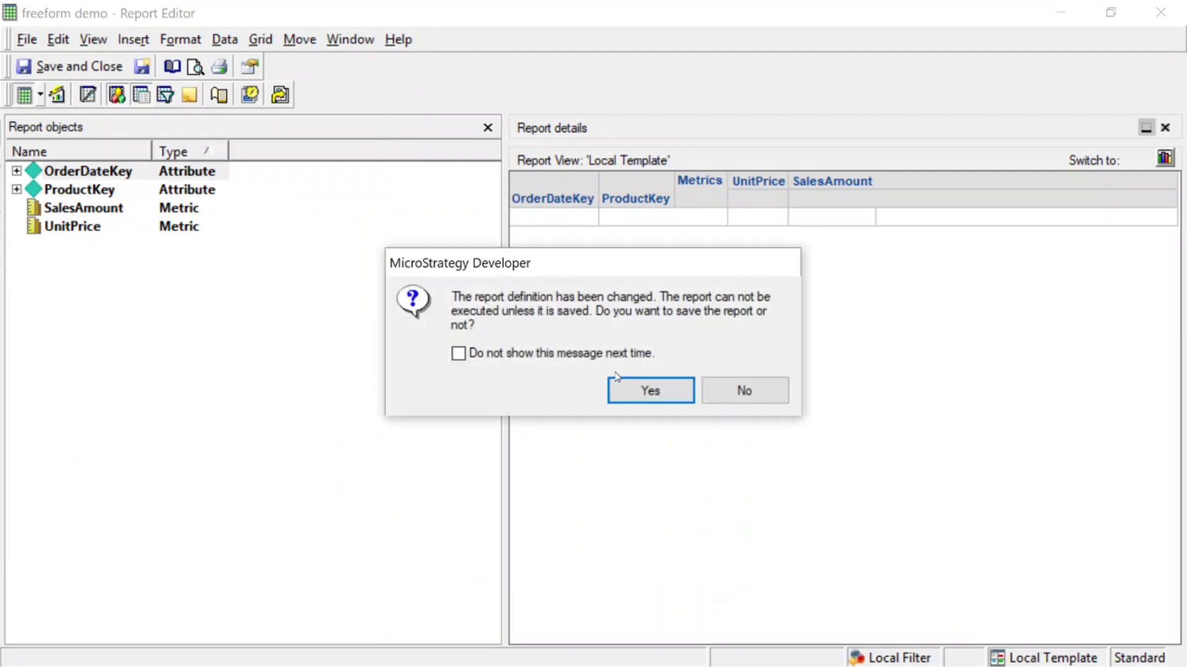
pyautogui.click(649, 391)
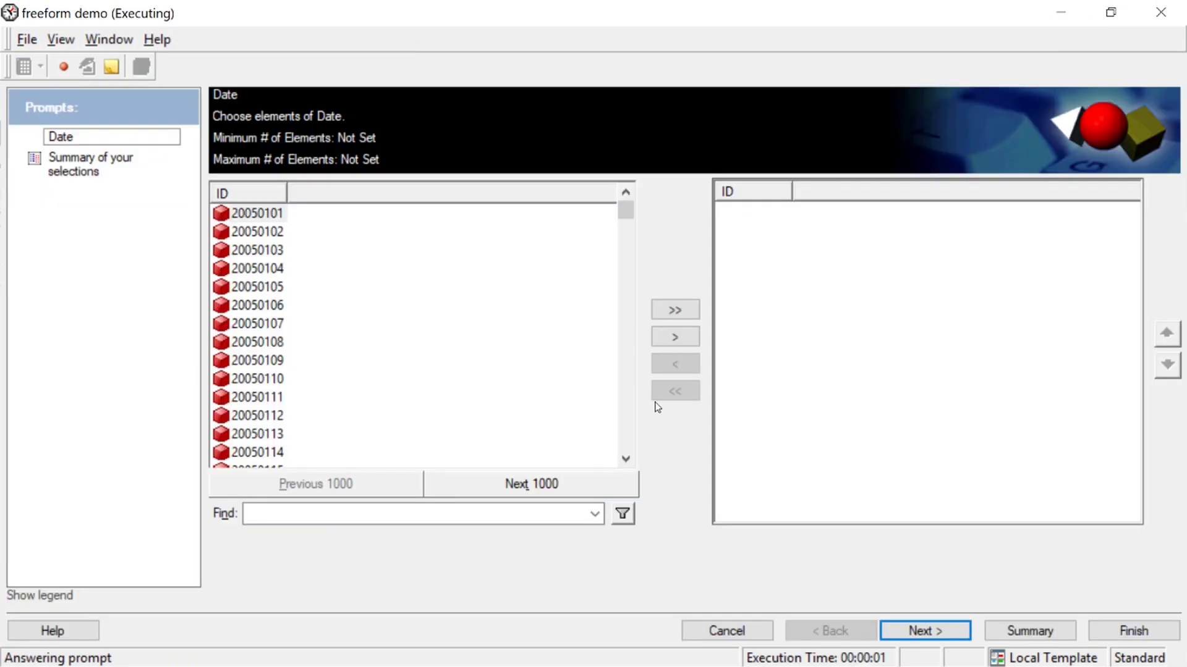
pyautogui.click(413, 516)
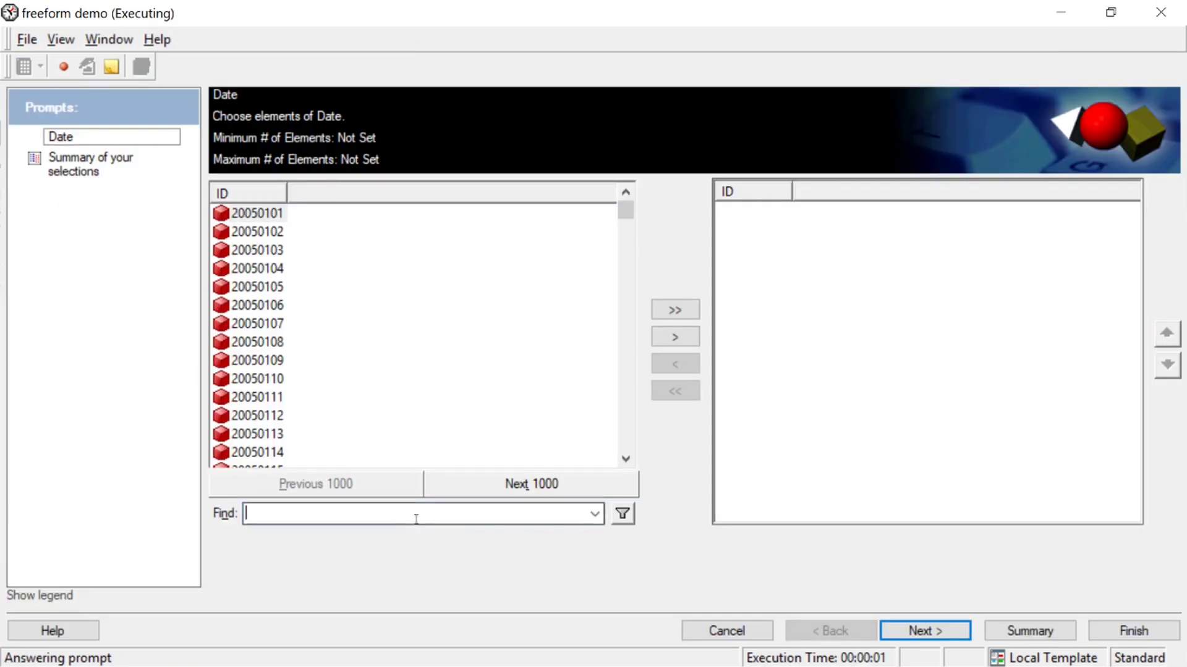
pyautogui.write('20101229')
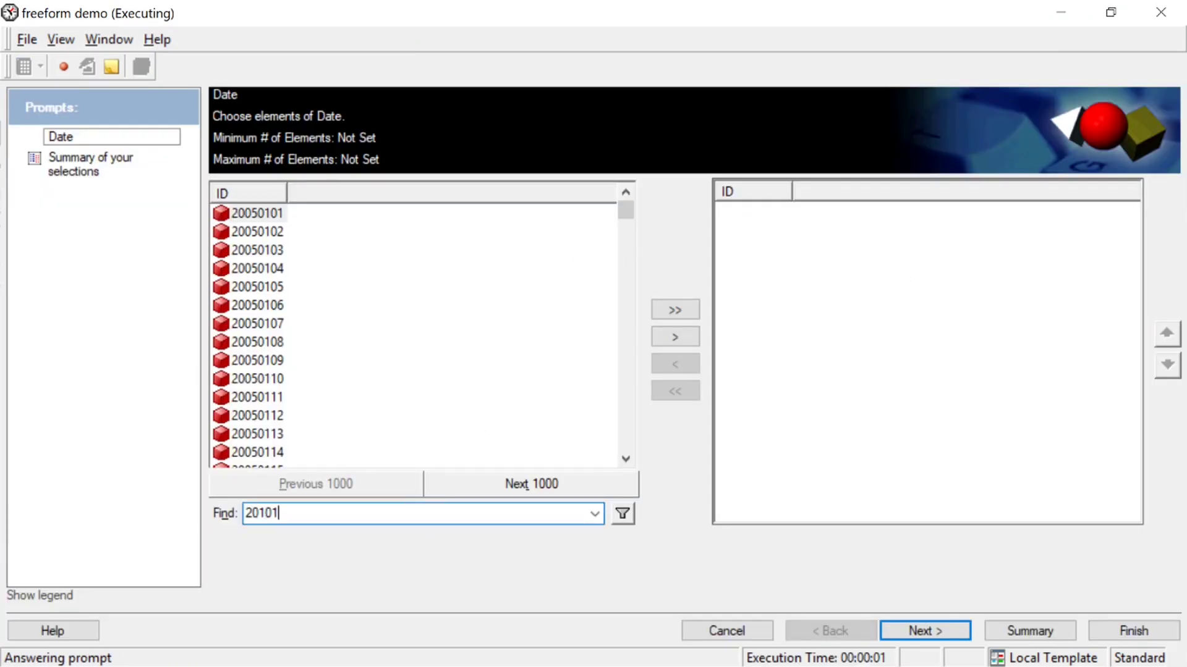
pyautogui.click(622, 513)
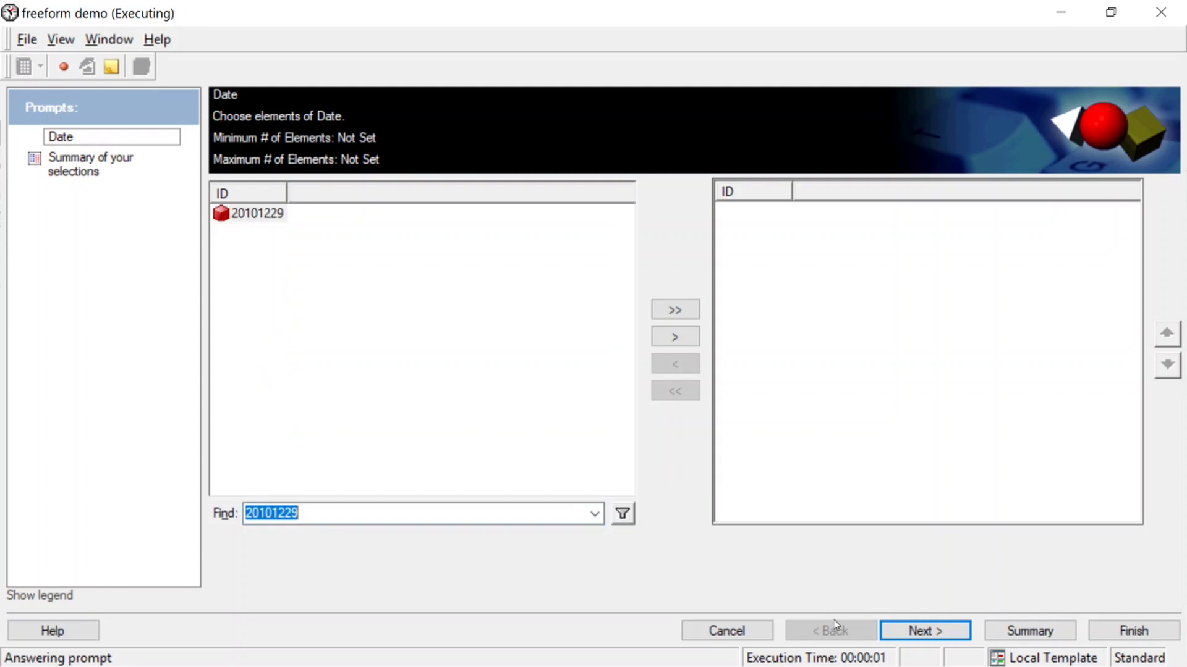
pyautogui.doubleClick(258, 213)
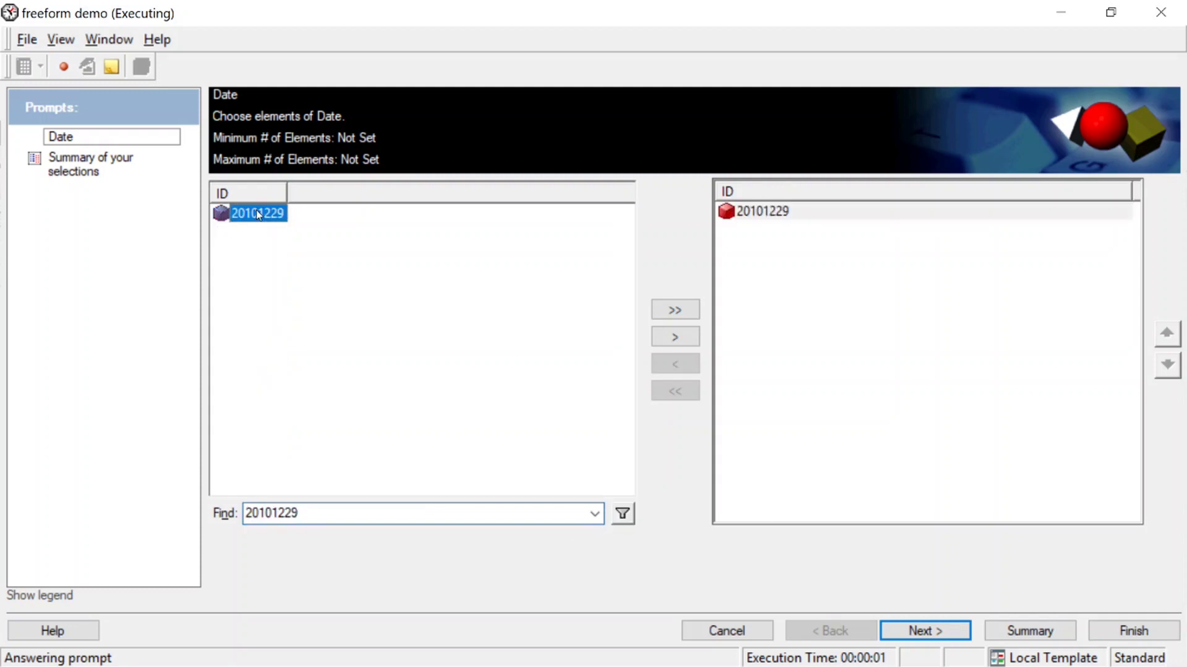
pyautogui.click(1112, 631)
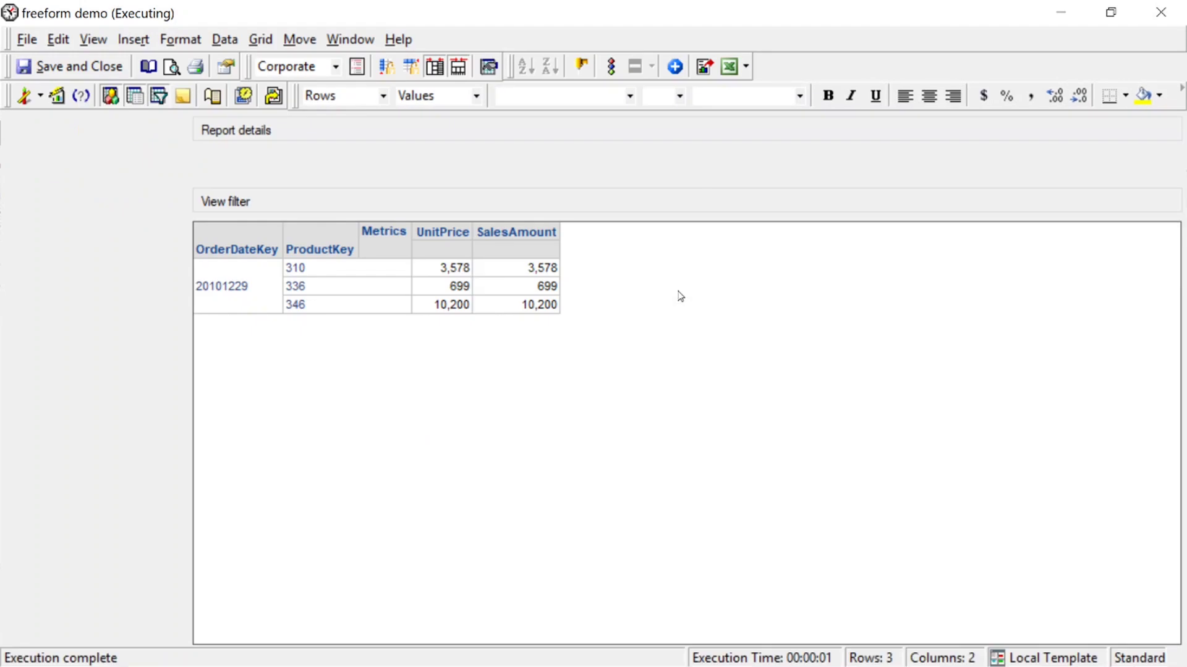